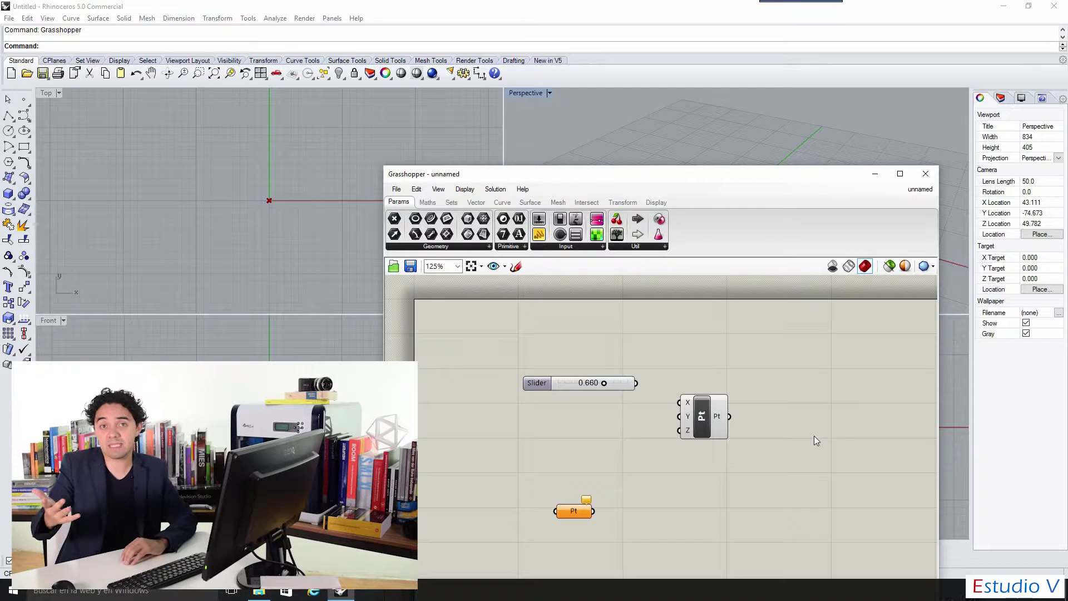
- Wire the number slider into Construct Point's X input, then undo that connection twice
scroll(641, 463, "up", 3)
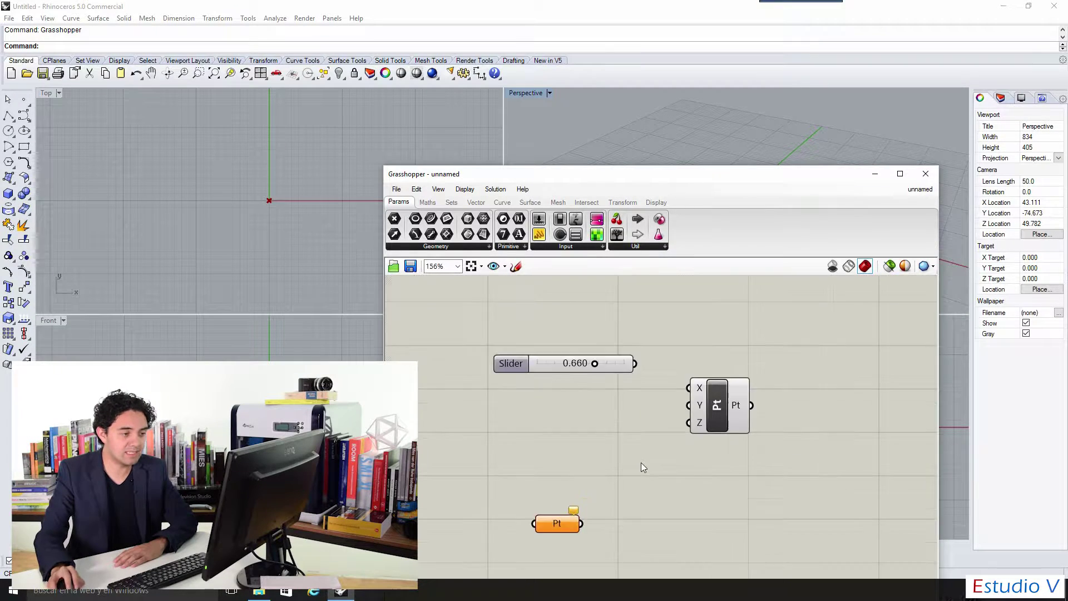
left_click(453, 326)
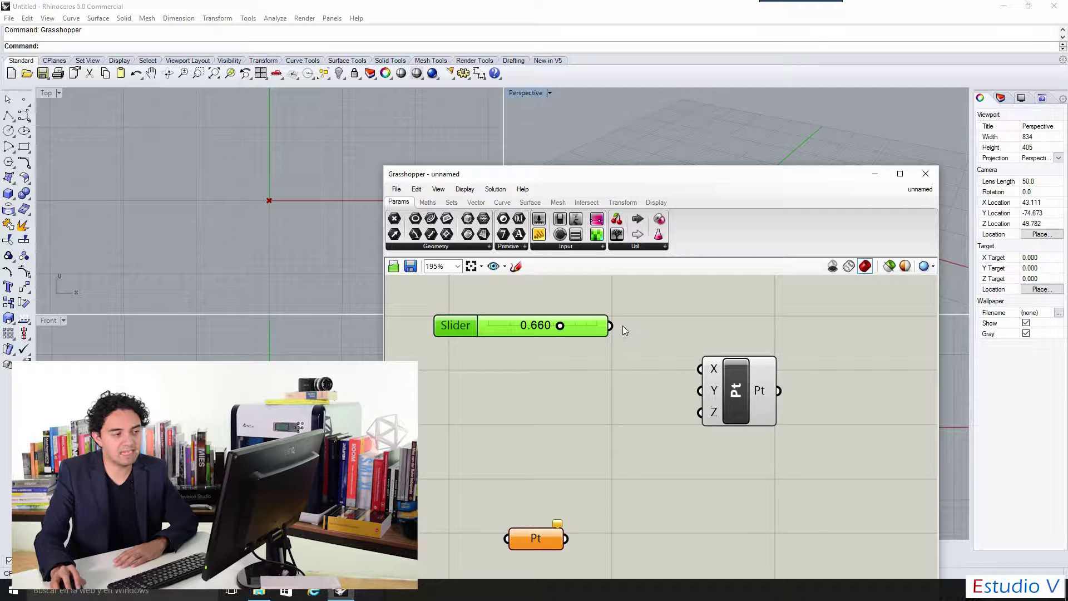
mouse_move(612, 326)
left_mouse_down()
mouse_move(747, 316)
mouse_move(727, 303)
mouse_move(668, 344)
mouse_move(656, 396)
mouse_move(672, 335)
left_mouse_up()
left_click_drag(682, 375, 701, 369)
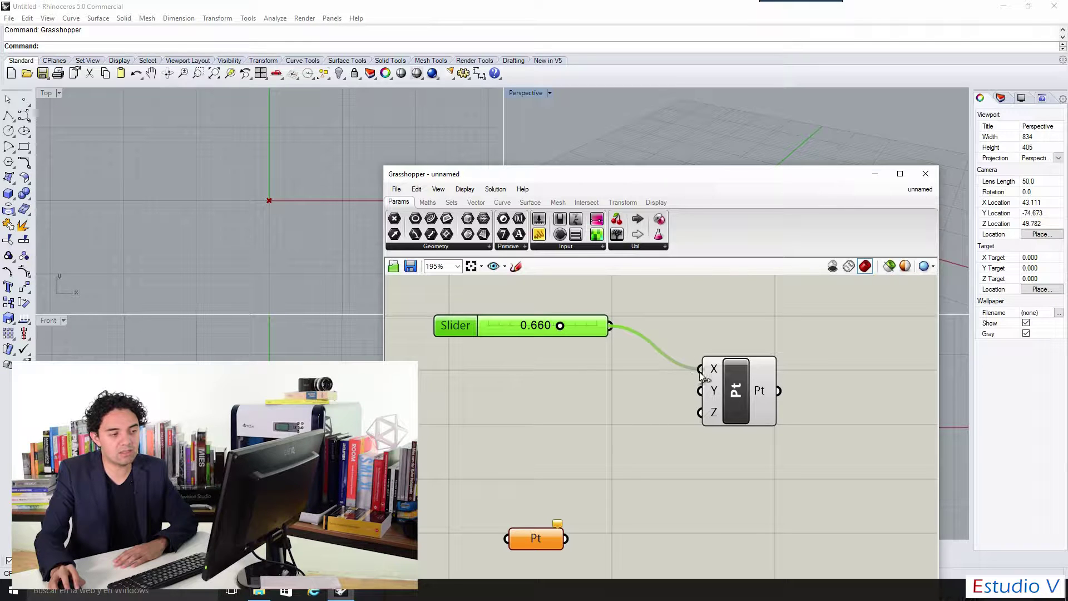
type("X coordinate")
left_click(629, 415)
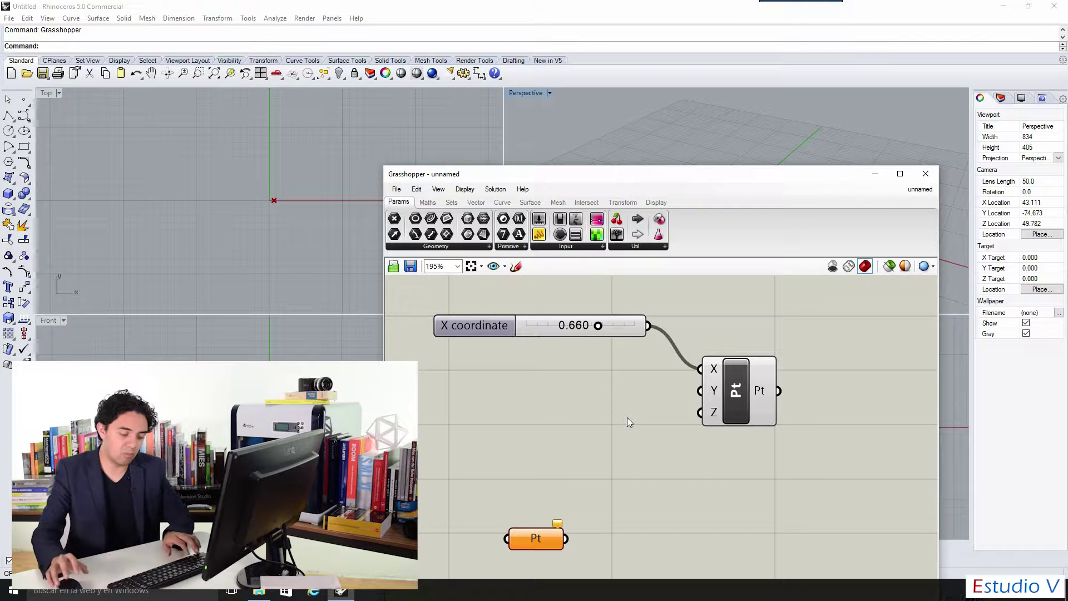
key("ctrl+z")
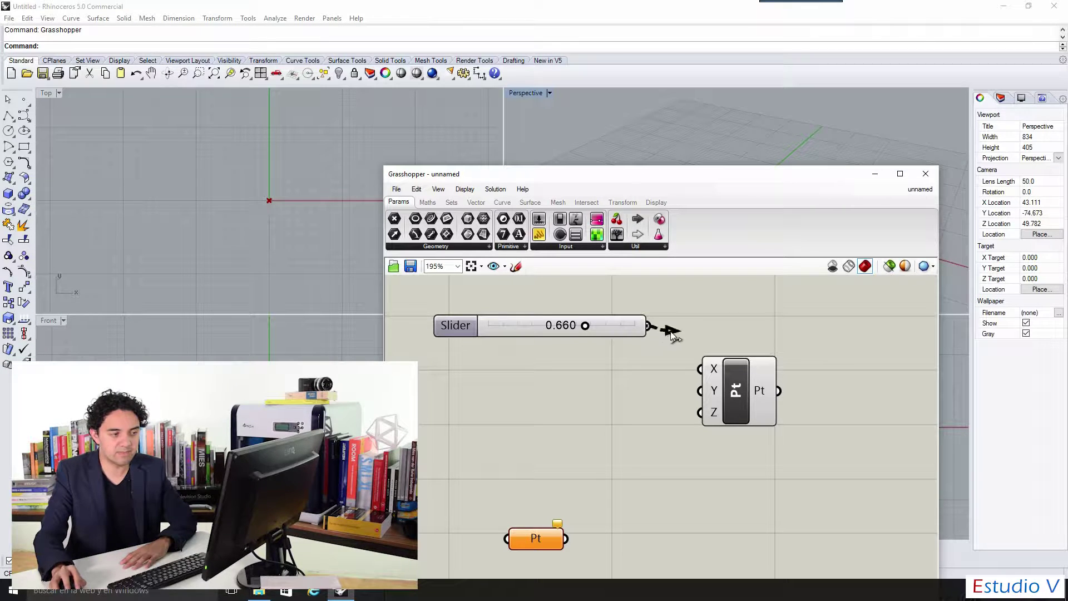
left_click_drag(699, 370, 701, 369)
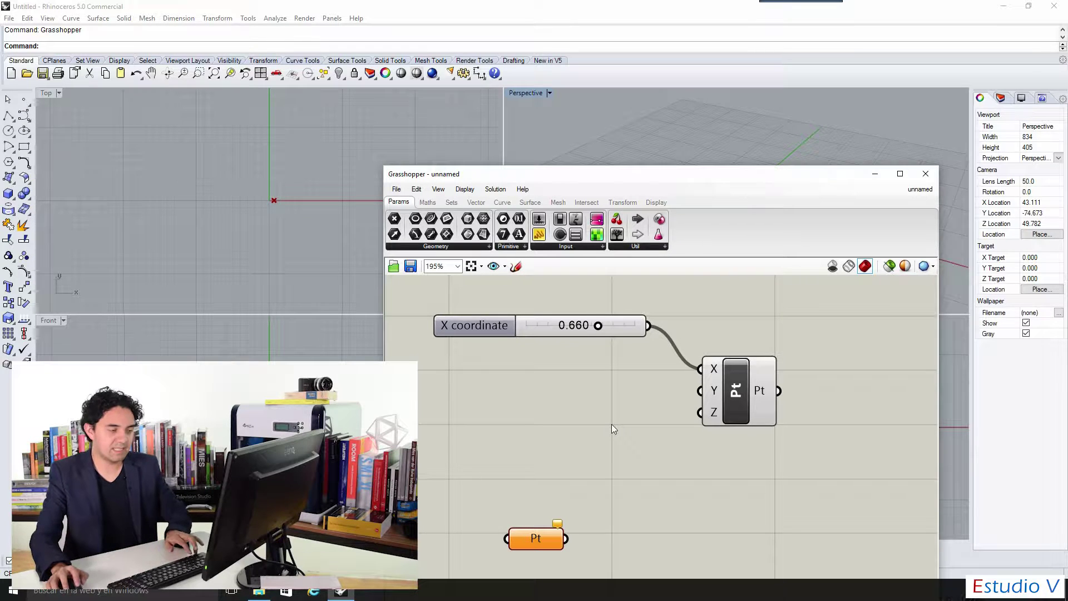
key("ctrl+z")
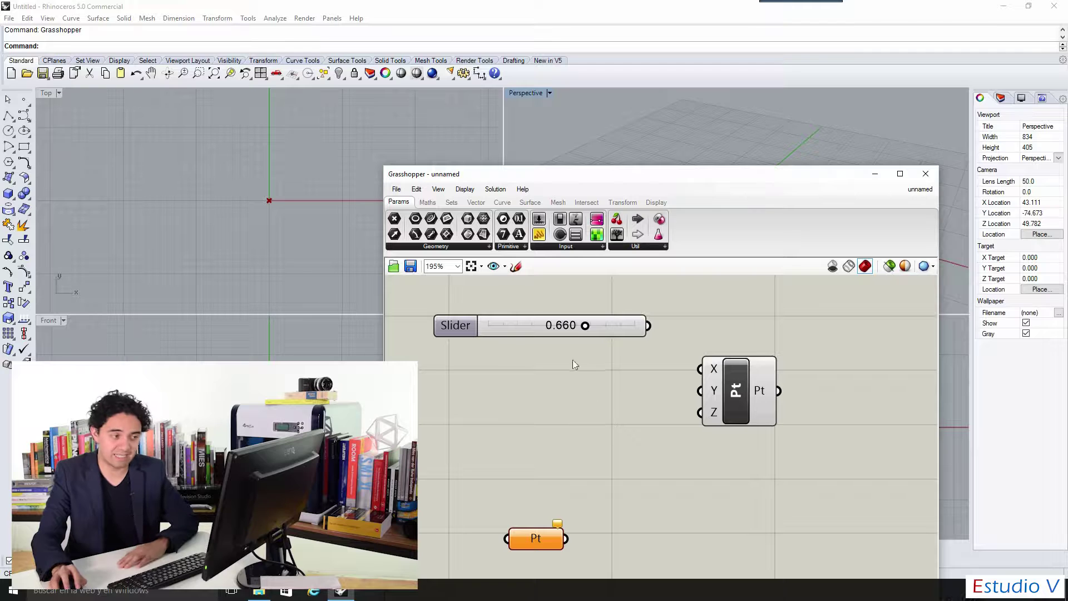
- Cancel a loose slider wire on empty canvas, then wire the Pt parameter into the X input
mouse_move(656, 329)
left_mouse_down()
mouse_move(796, 391)
mouse_move(789, 401)
left_mouse_up()
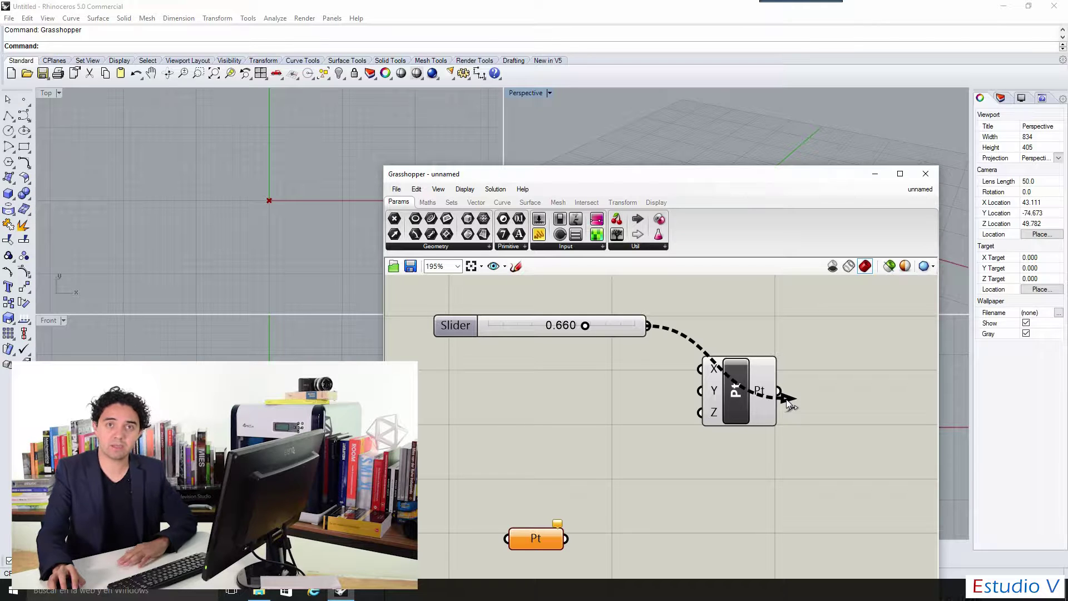
mouse_move(788, 402)
left_mouse_down()
mouse_move(768, 375)
mouse_move(689, 326)
left_mouse_up()
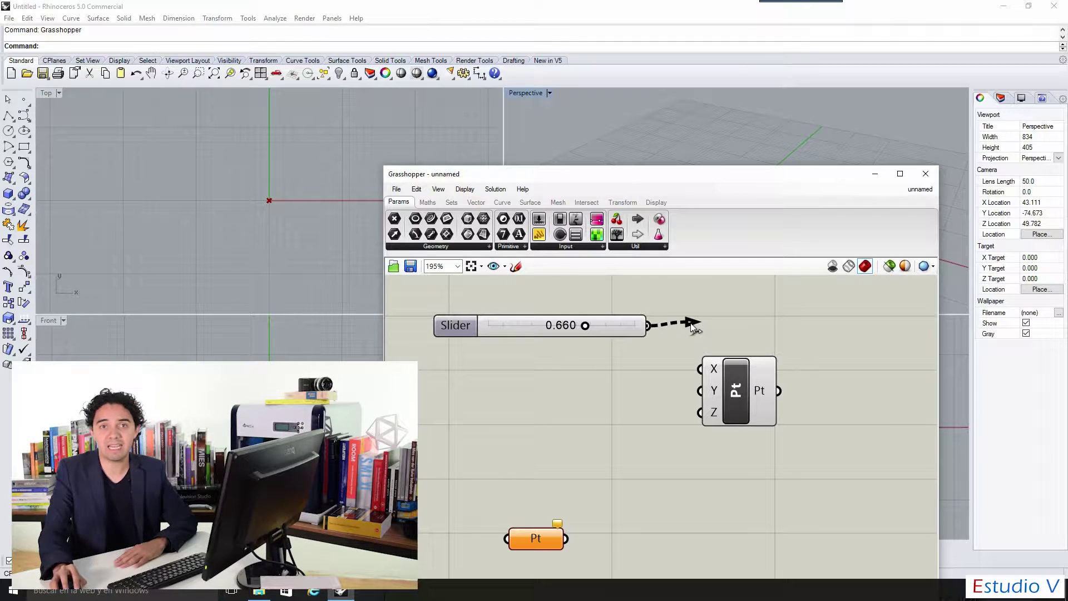
left_click_drag(692, 325, 688, 322)
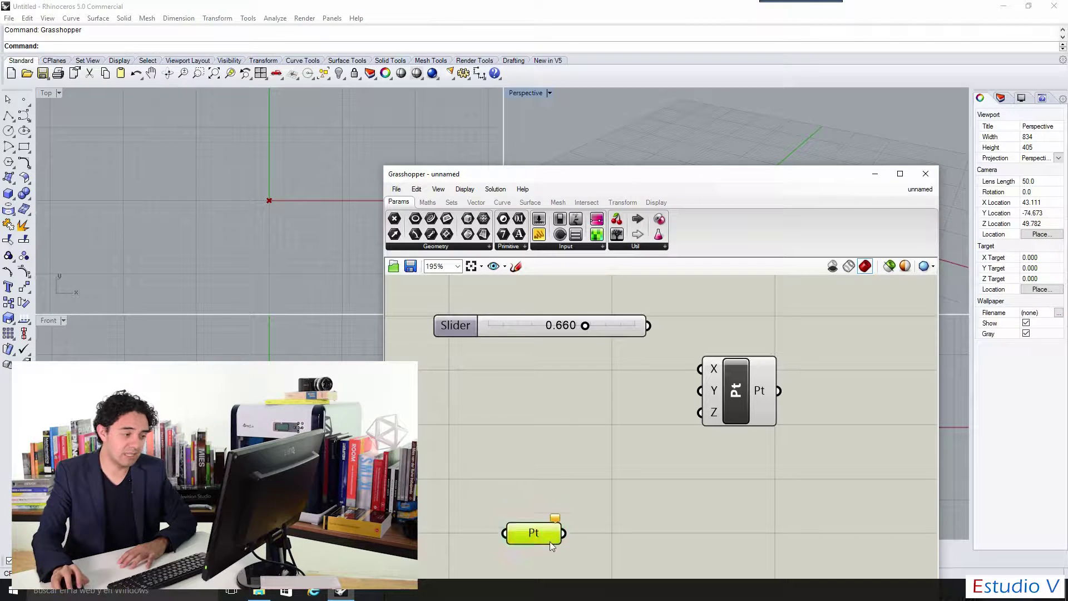
left_click_drag(546, 413, 700, 369)
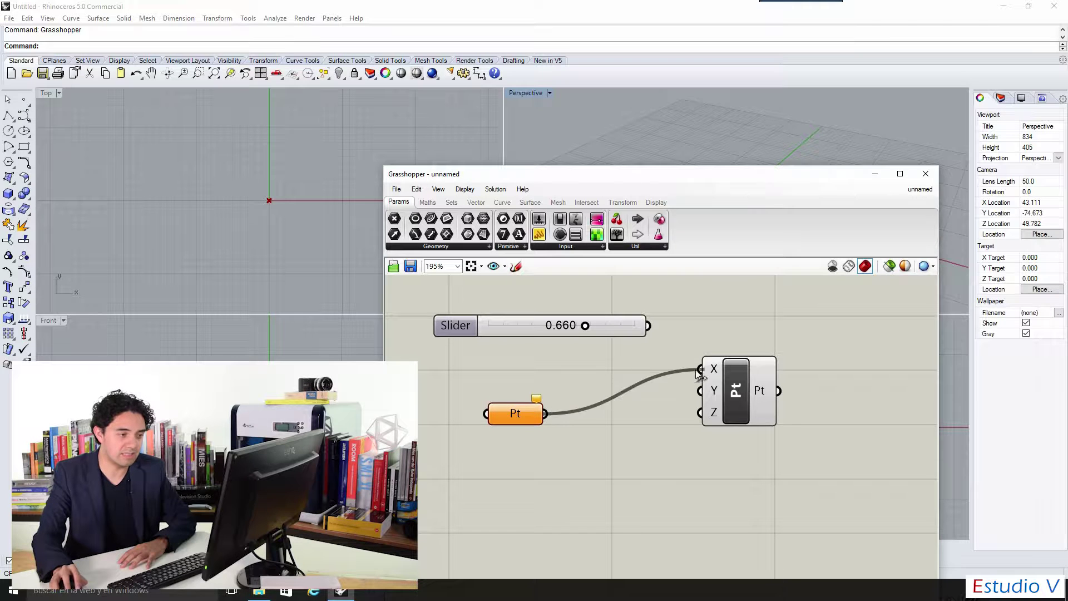
- Undo the Pt-to-X wire and move the Pt parameter below the slider, left of Construct Point
left_click(622, 358)
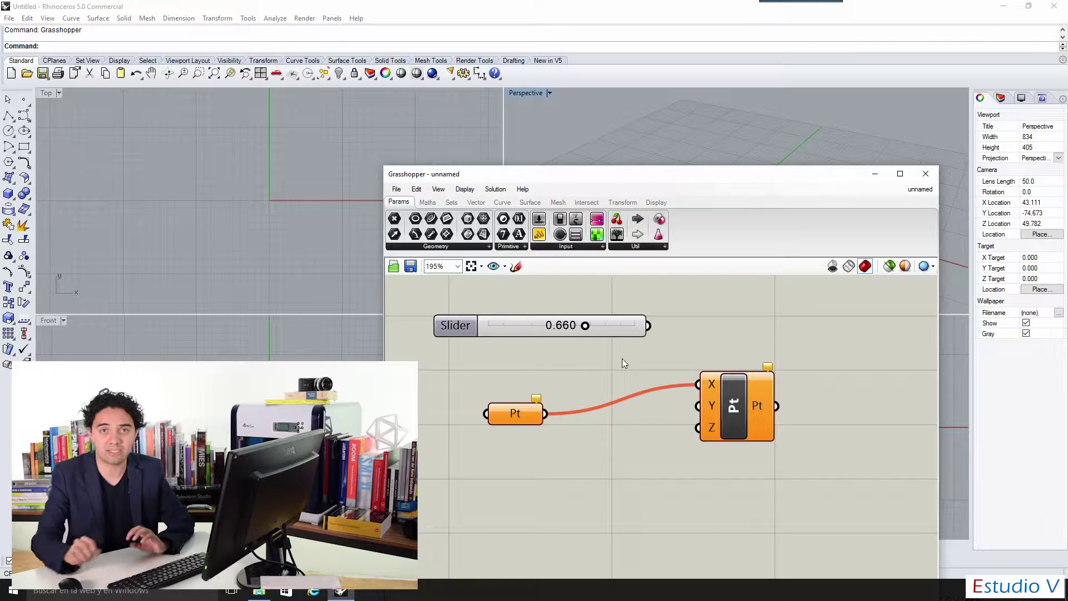
left_click_drag(724, 401, 725, 386)
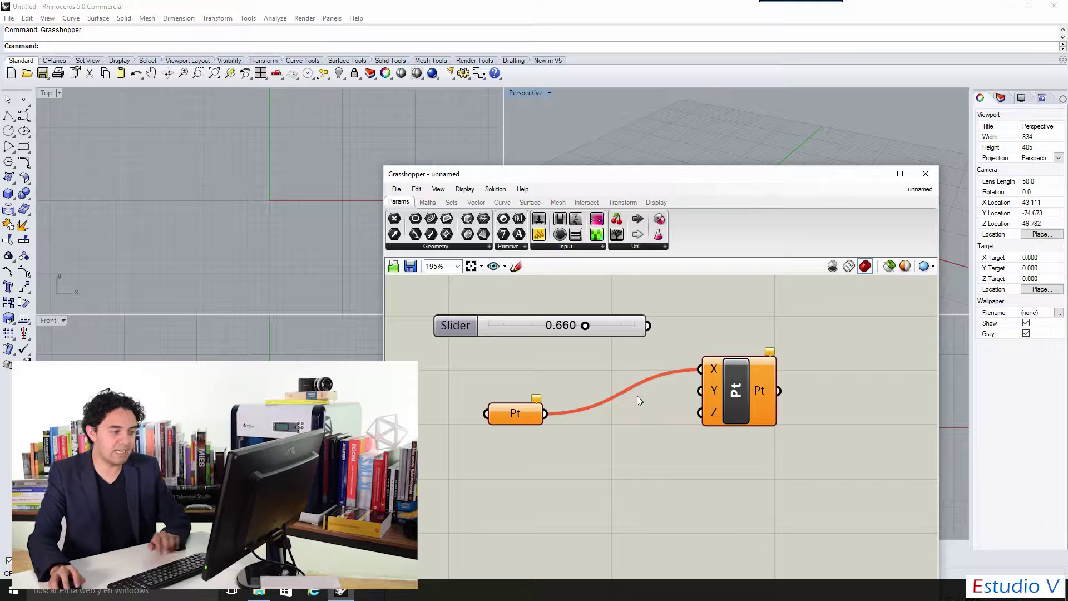
key("ctrl+z")
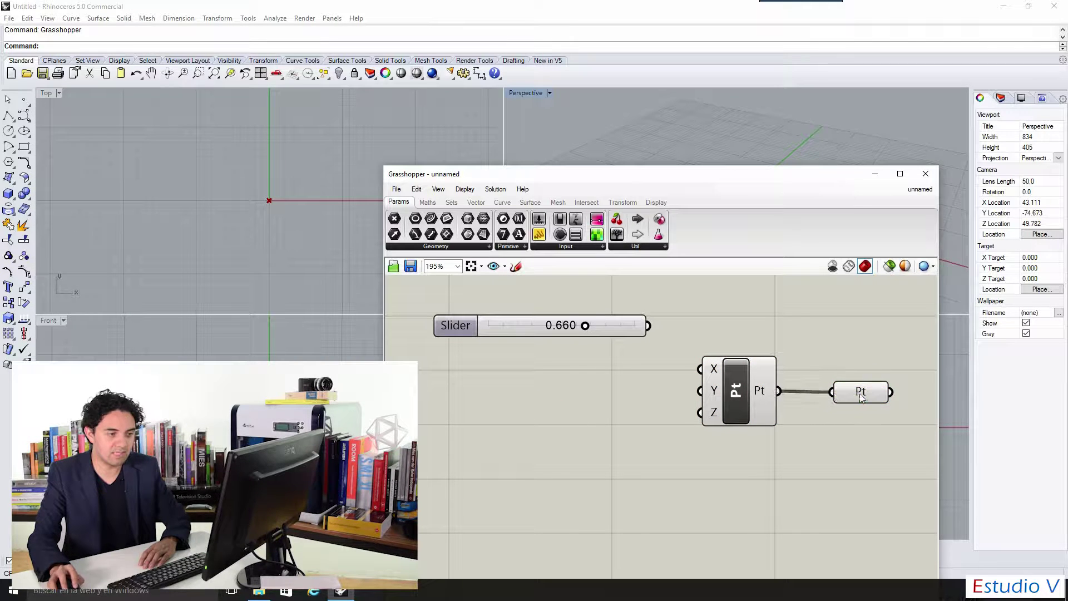
left_click(860, 429)
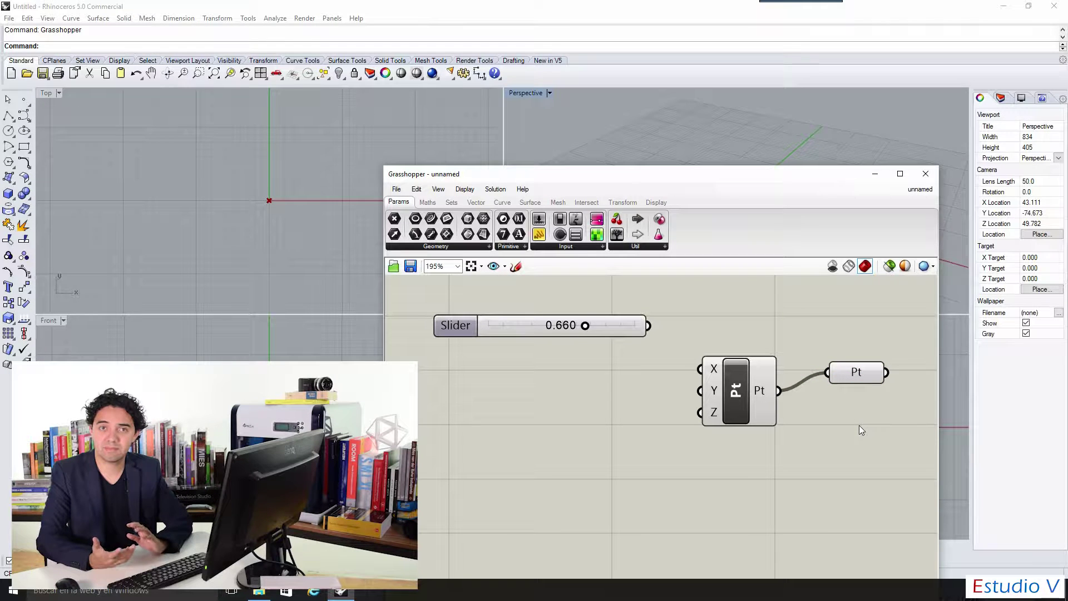
key("ctrl+z")
key("ctrl+z")
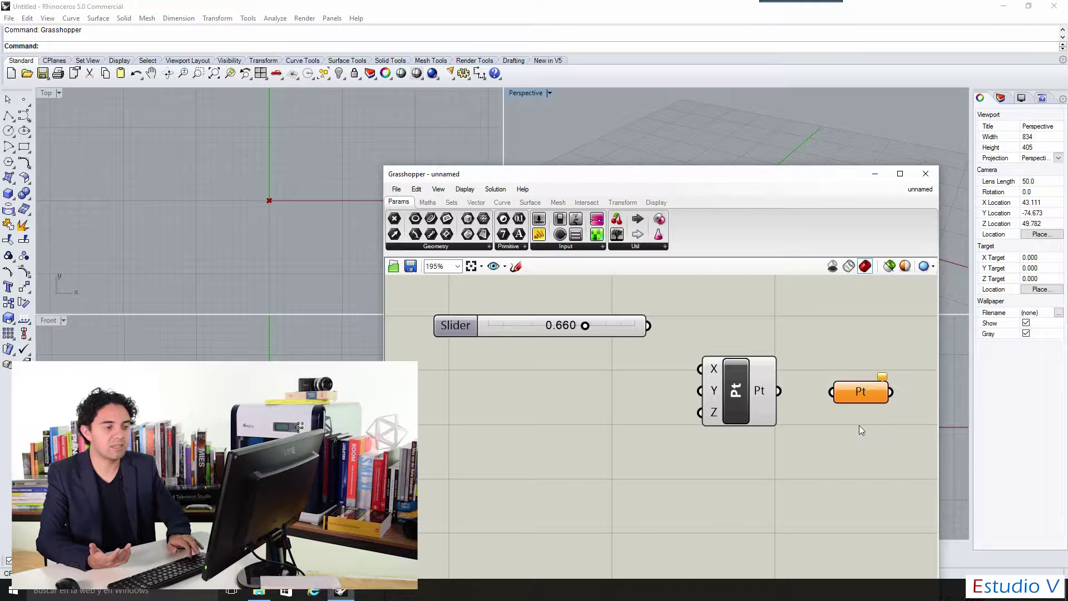
left_click_drag(869, 387, 513, 445)
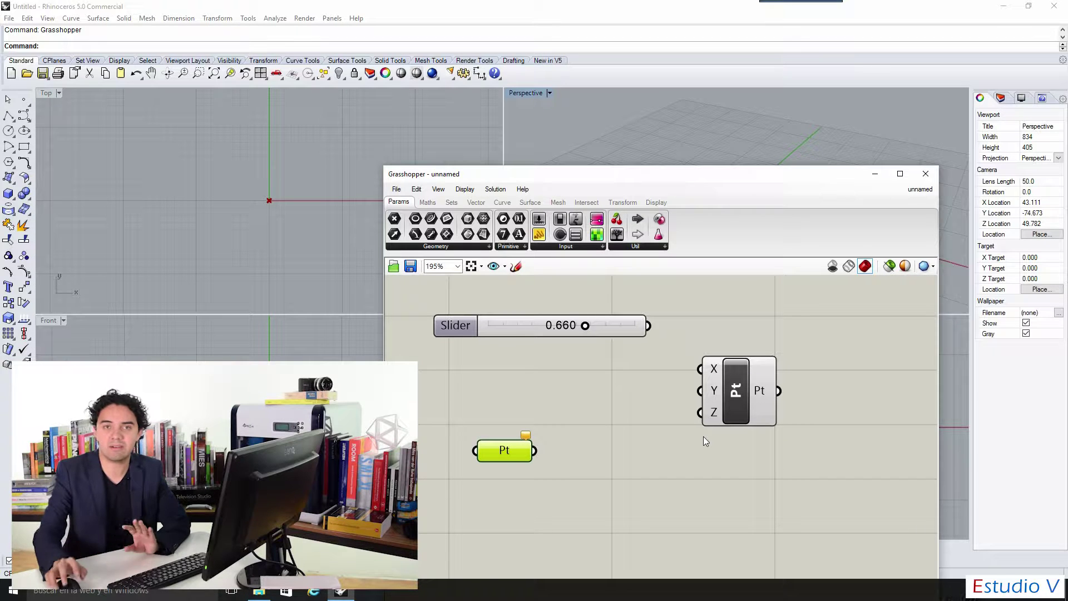
left_click_drag(534, 450, 695, 381)
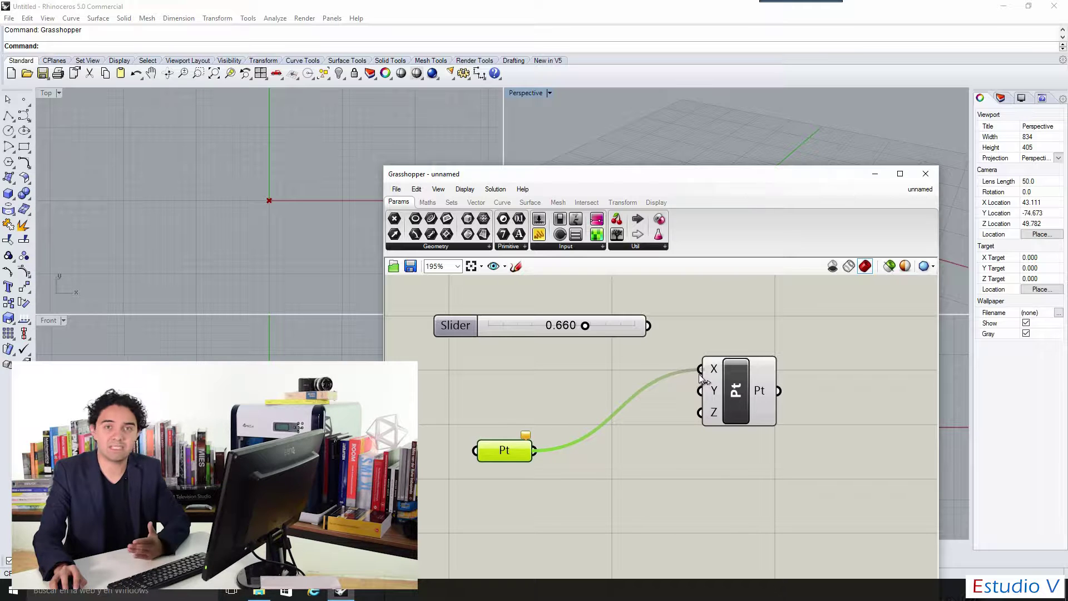
mouse_move(700, 370)
left_mouse_down()
mouse_move(640, 410)
mouse_move(691, 371)
left_mouse_up()
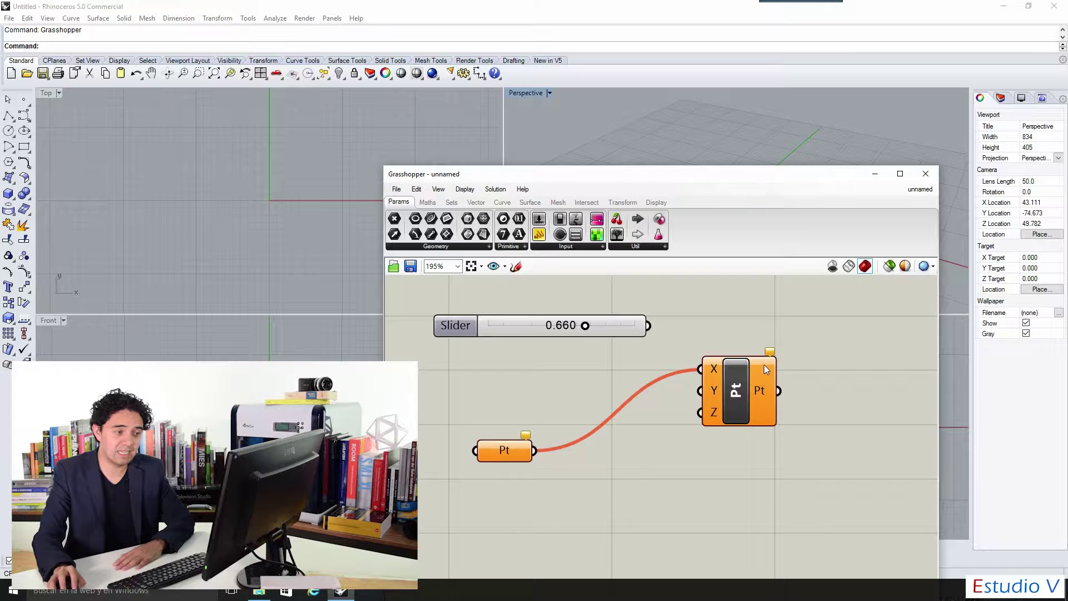
mouse_move(770, 353)
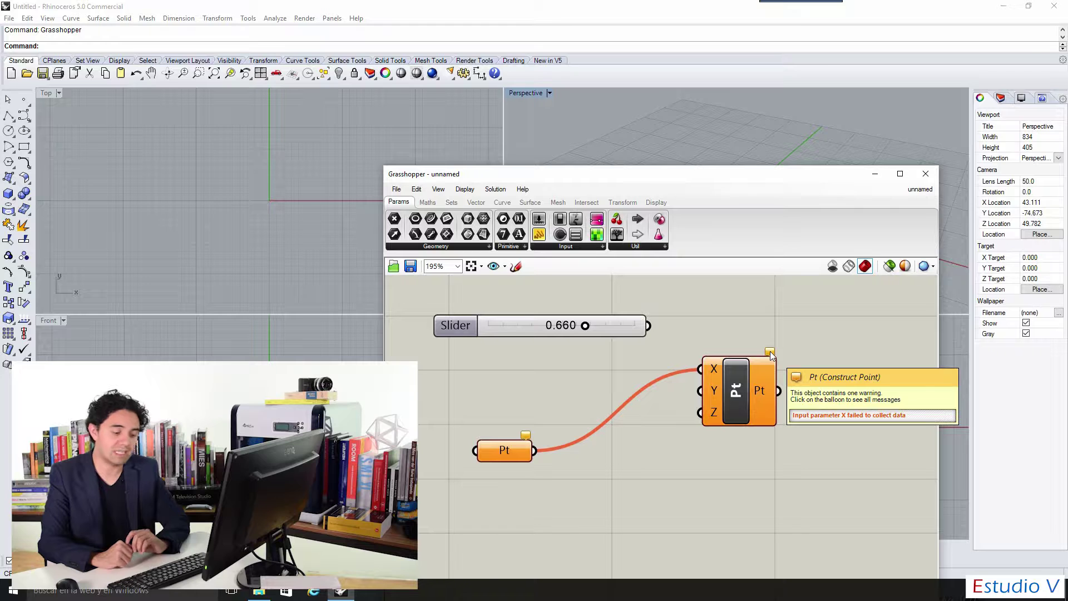
key("ctrl+z")
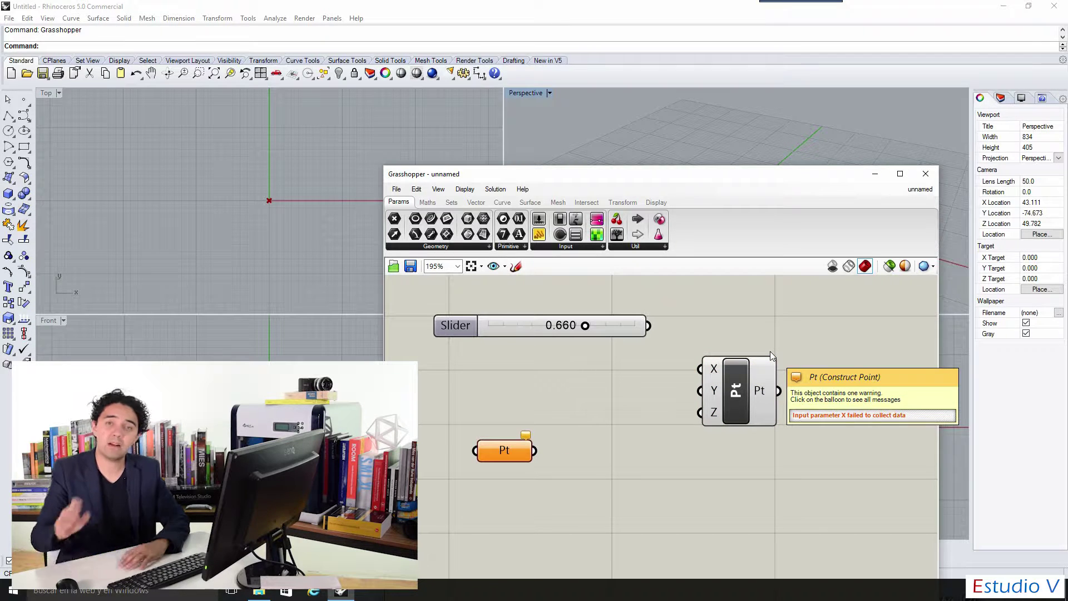
- Move the slider left, wire it to the X input, then disconnect it from the X input's menu
left_click_drag(539, 319, 478, 315)
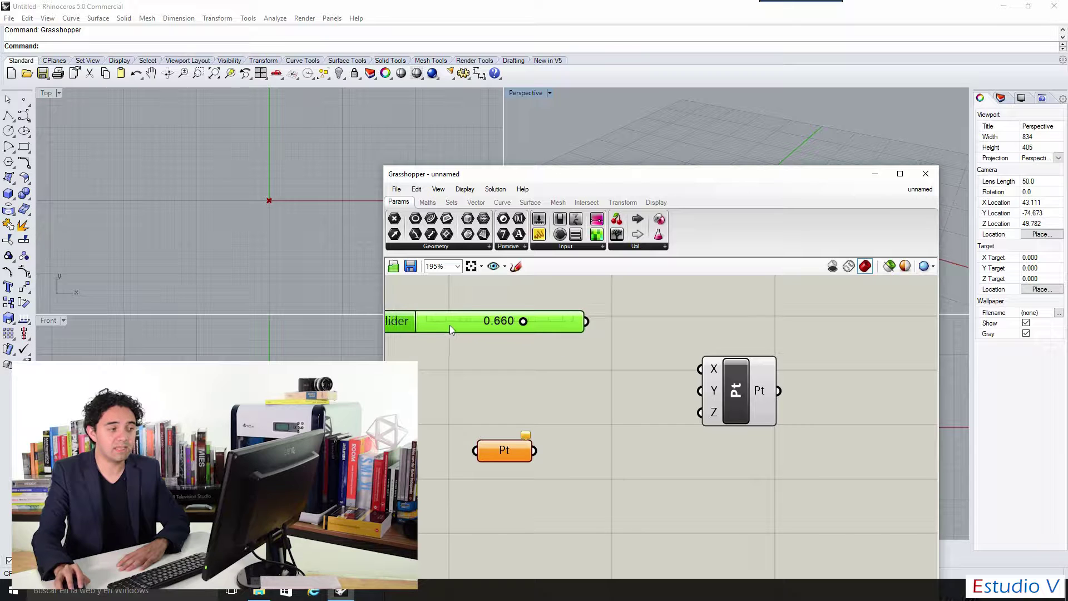
left_click_drag(587, 321, 700, 368)
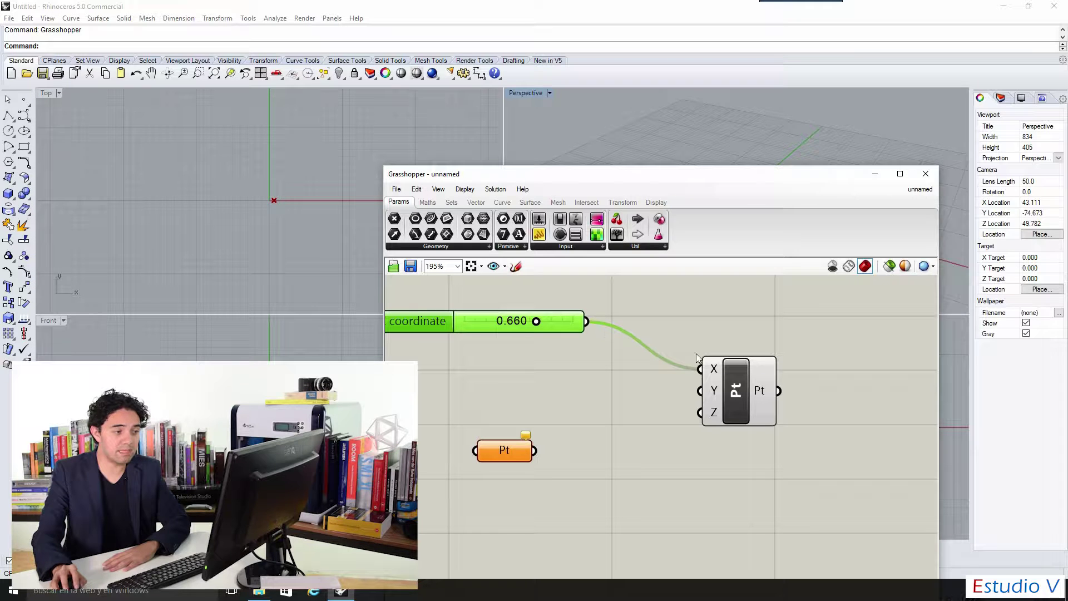
right_click(715, 374)
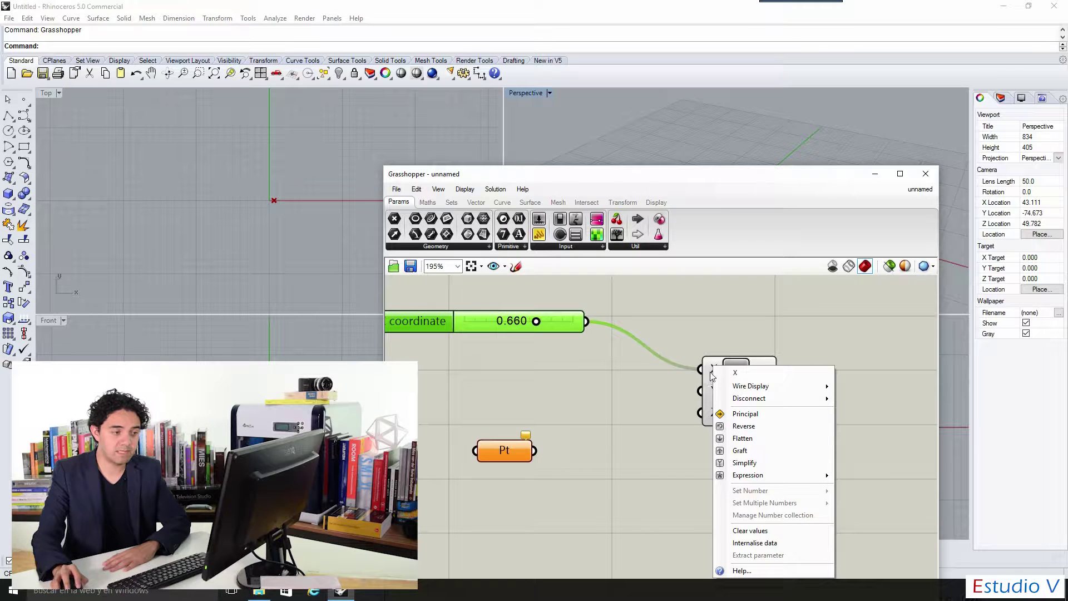
mouse_move(750, 398)
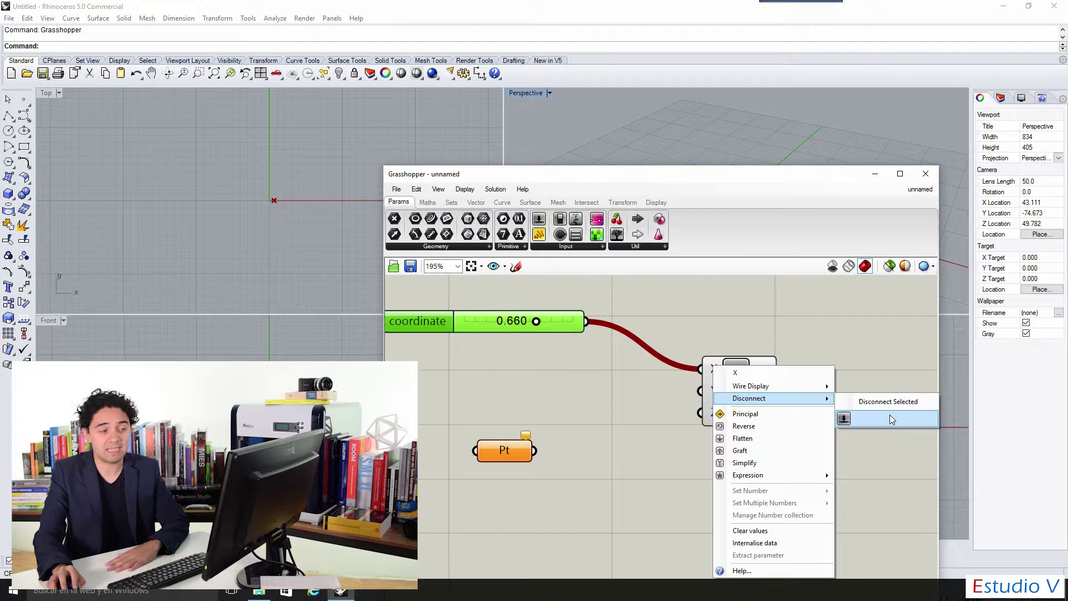
left_click(889, 417)
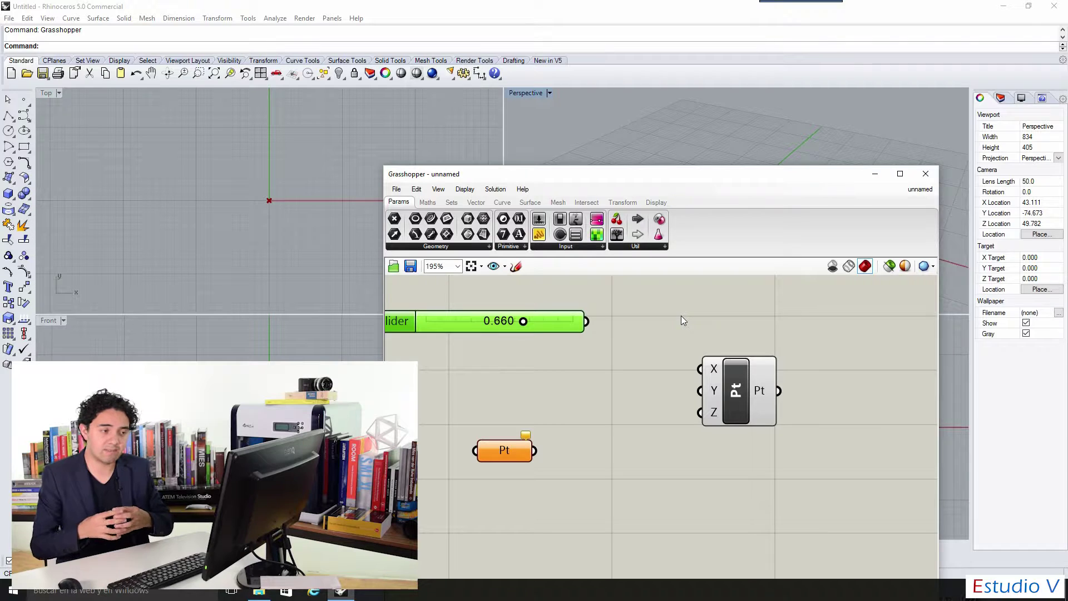
- Shift Construct Point slightly left, then sweep the slider between 0 and 1, ending at 0.516
left_click(739, 384)
left_click_drag(739, 383, 733, 383)
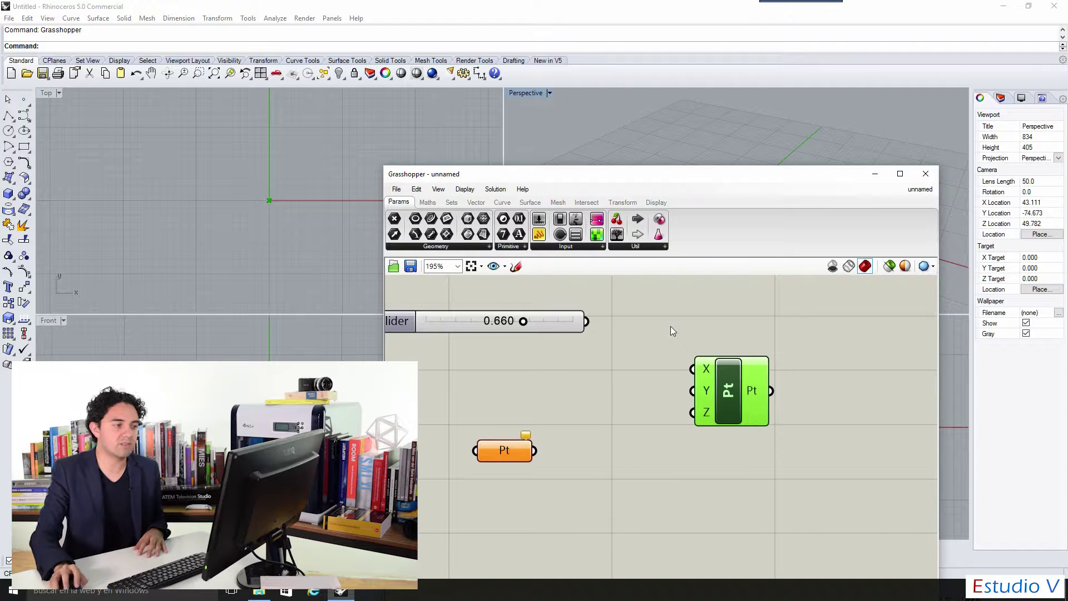
left_click_drag(399, 324, 432, 331)
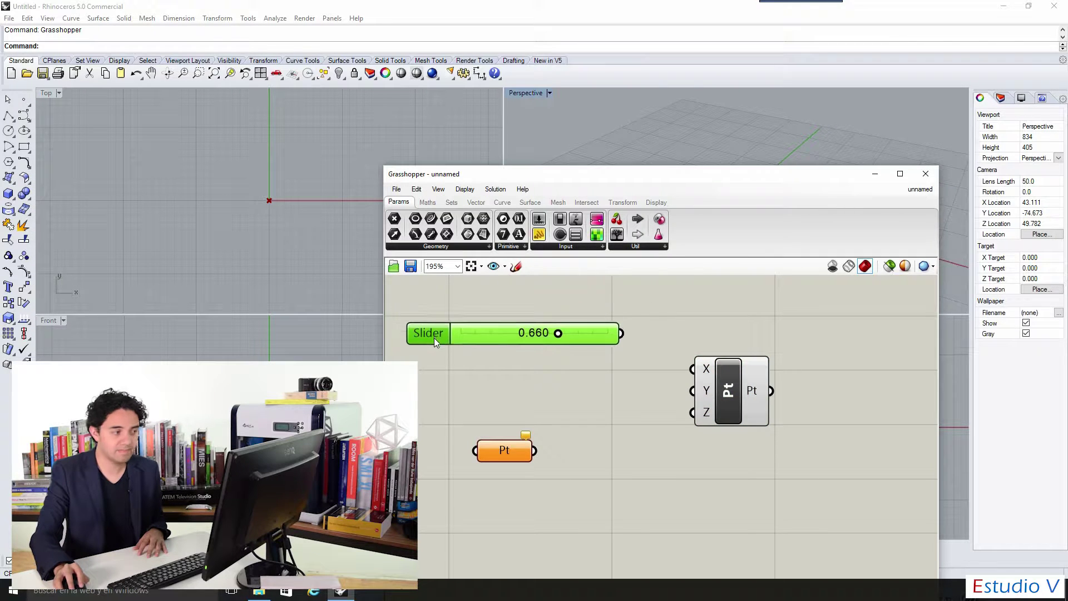
left_click_drag(557, 327, 467, 336)
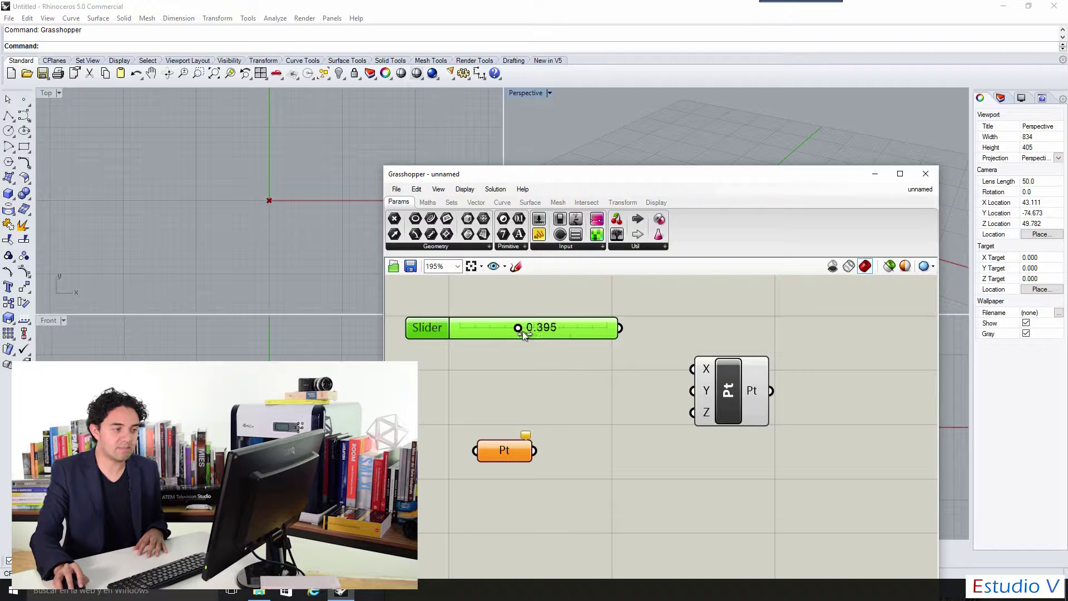
mouse_move(582, 338)
left_mouse_down()
mouse_move(623, 340)
mouse_move(535, 339)
left_mouse_up()
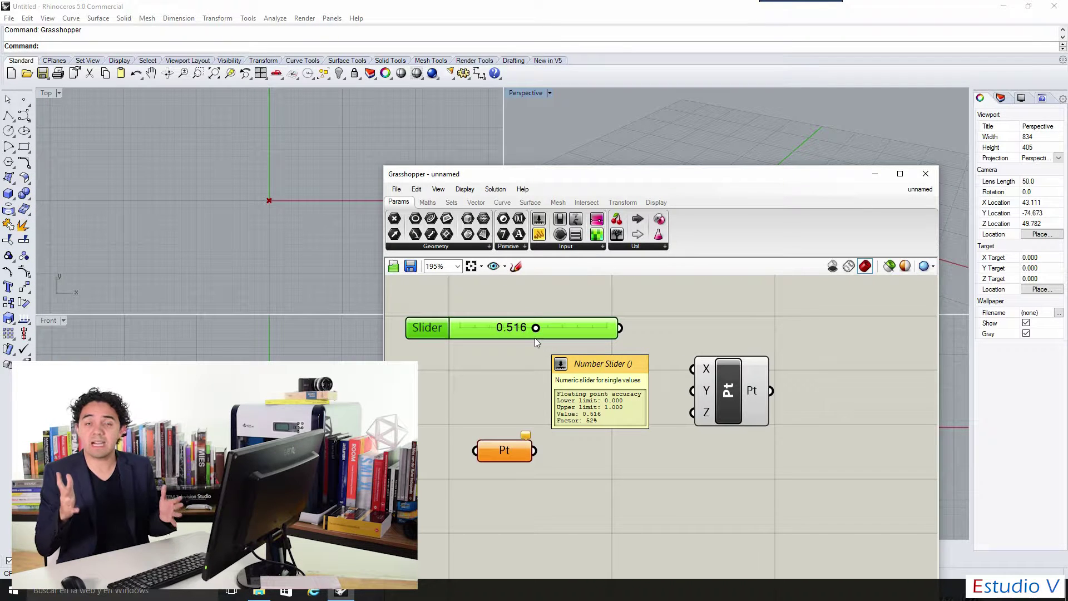
- Open the Slider dialog and enter 'COORDENADA en x' as the slider's name
double_click(437, 330)
mouse_move(443, 225)
left_mouse_down()
mouse_move(793, 244)
mouse_move(862, 289)
left_mouse_up()
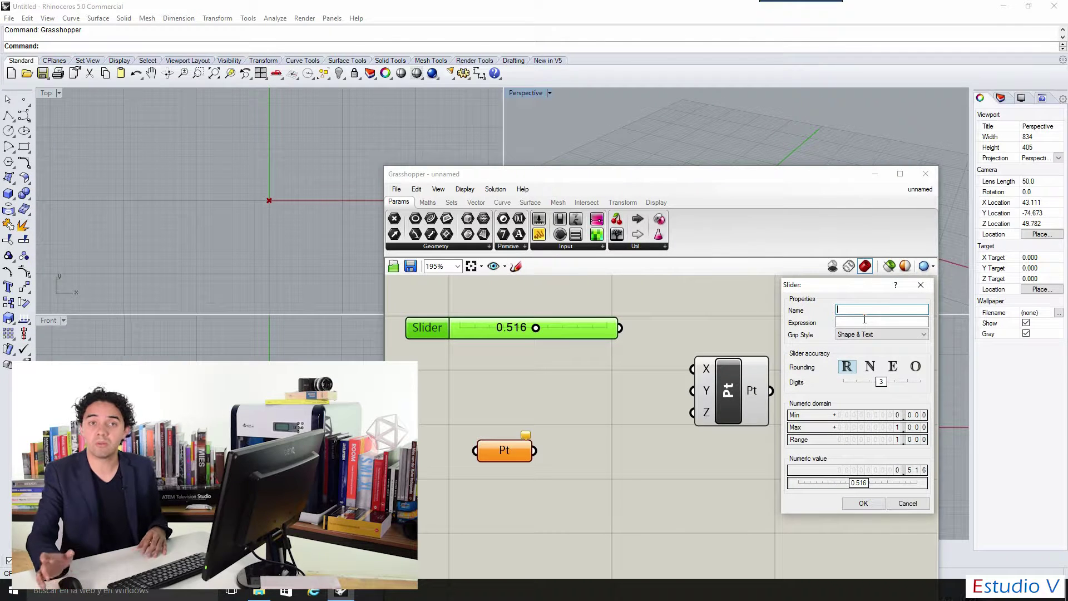
type("COORDENADA")
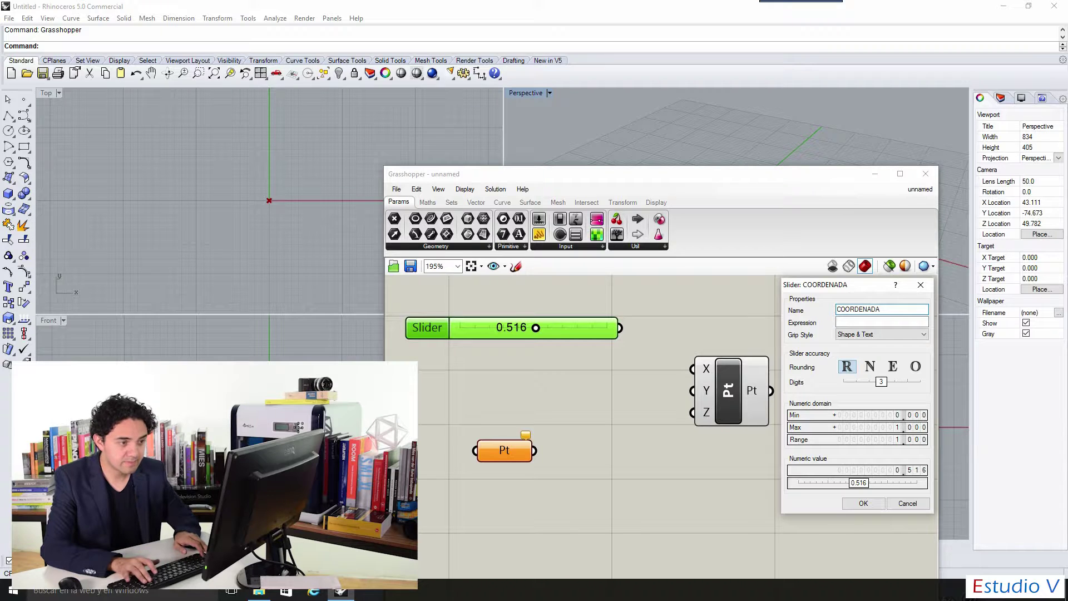
type(" en x")
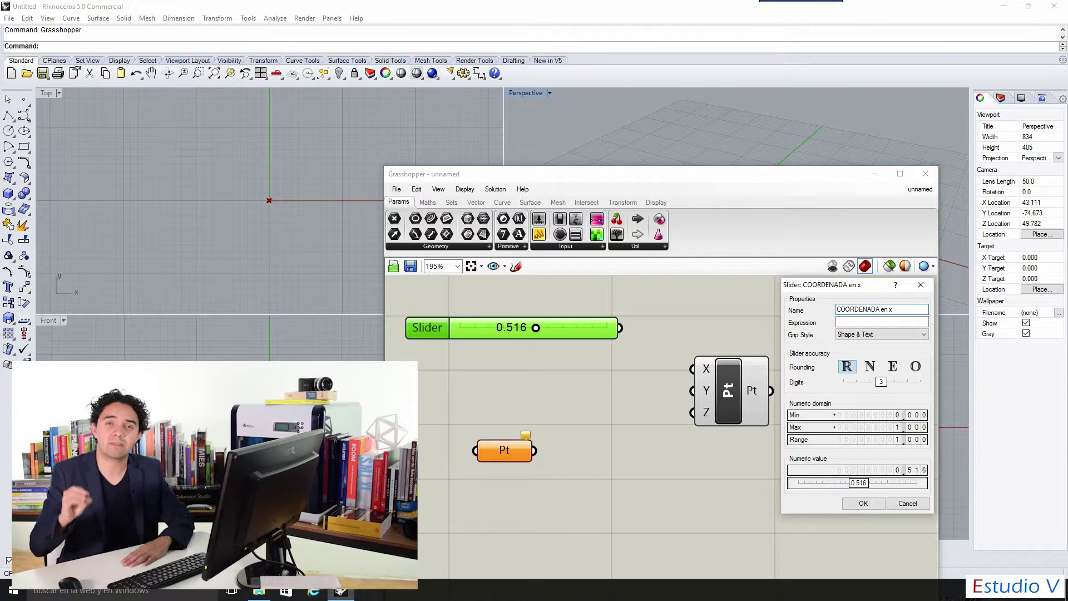
left_click_drag(819, 291, 755, 296)
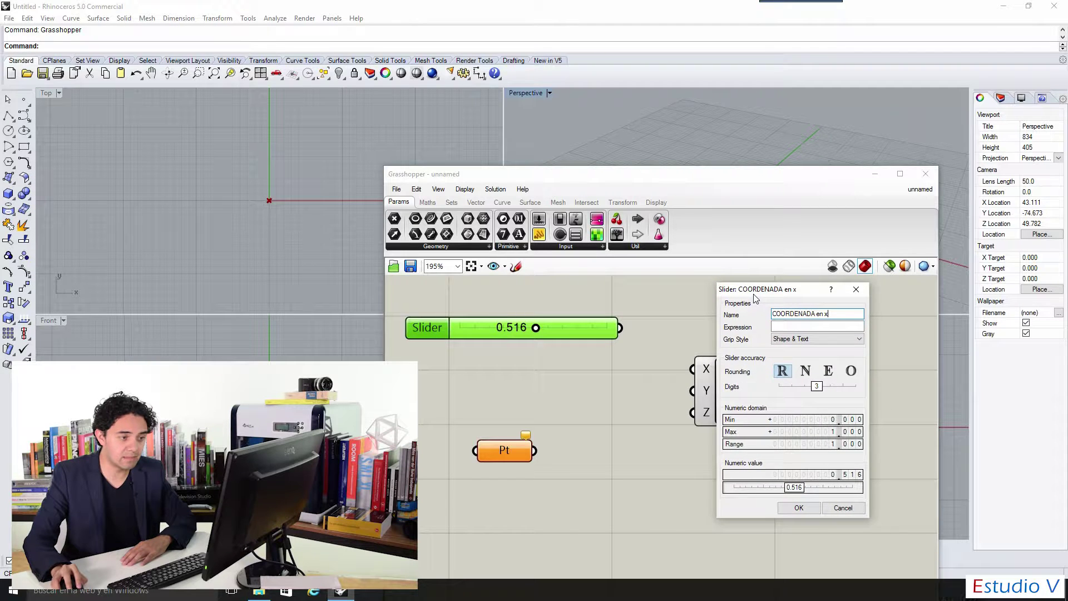
- Confirm Shape & Text in the Grip Style list and drag Digits down to 0
left_click(810, 343)
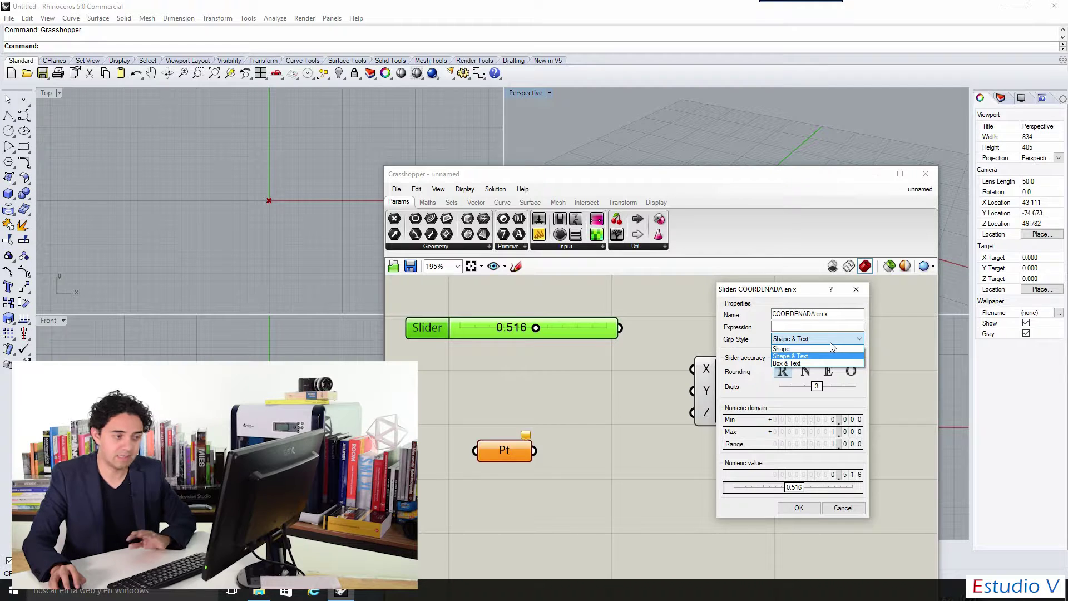
left_click(830, 342)
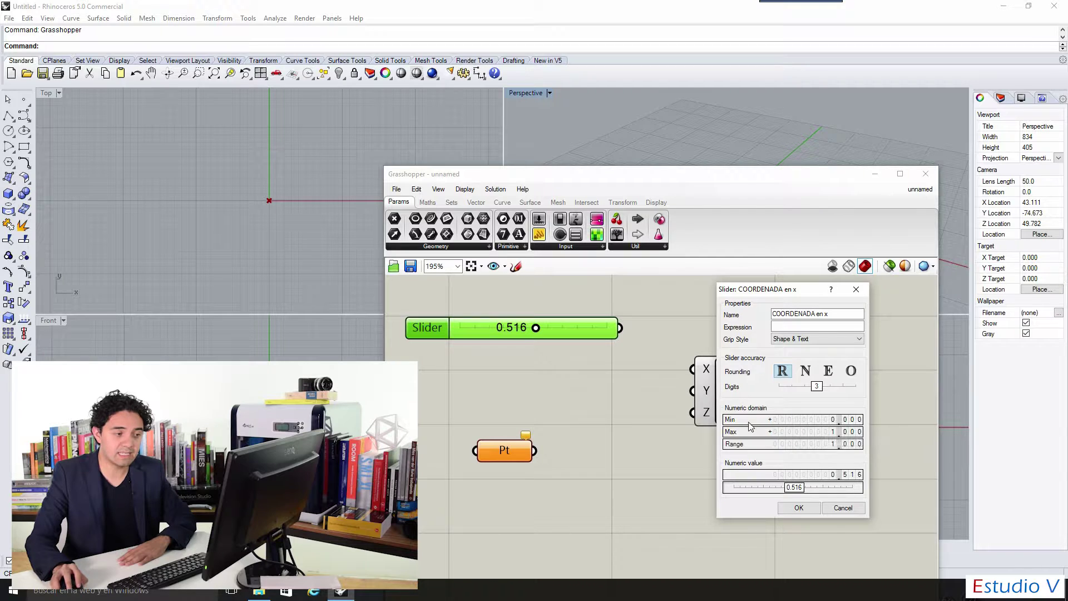
left_click_drag(815, 389, 780, 389)
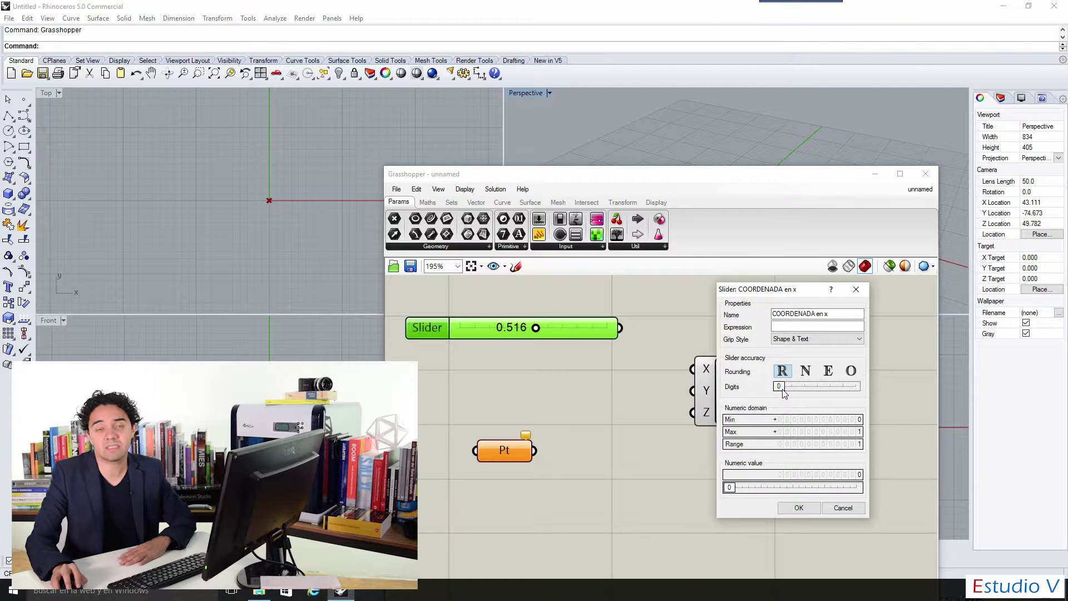
- Restore 1 decimal digit, try integer, even and odd rounding, then return to floating point
left_click_drag(782, 388, 795, 388)
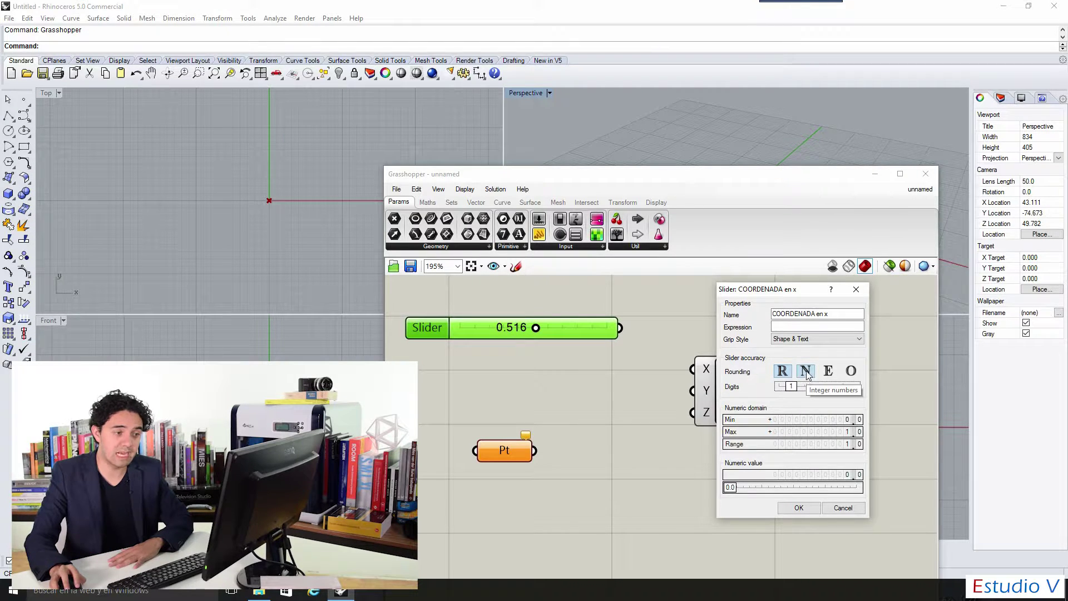
left_click(806, 372)
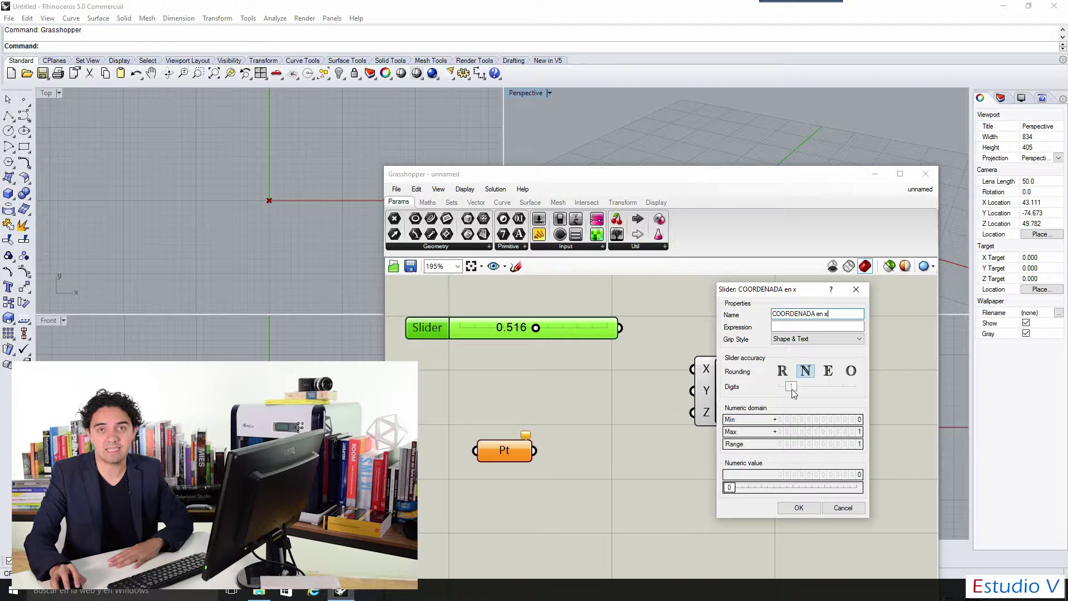
left_click(783, 371)
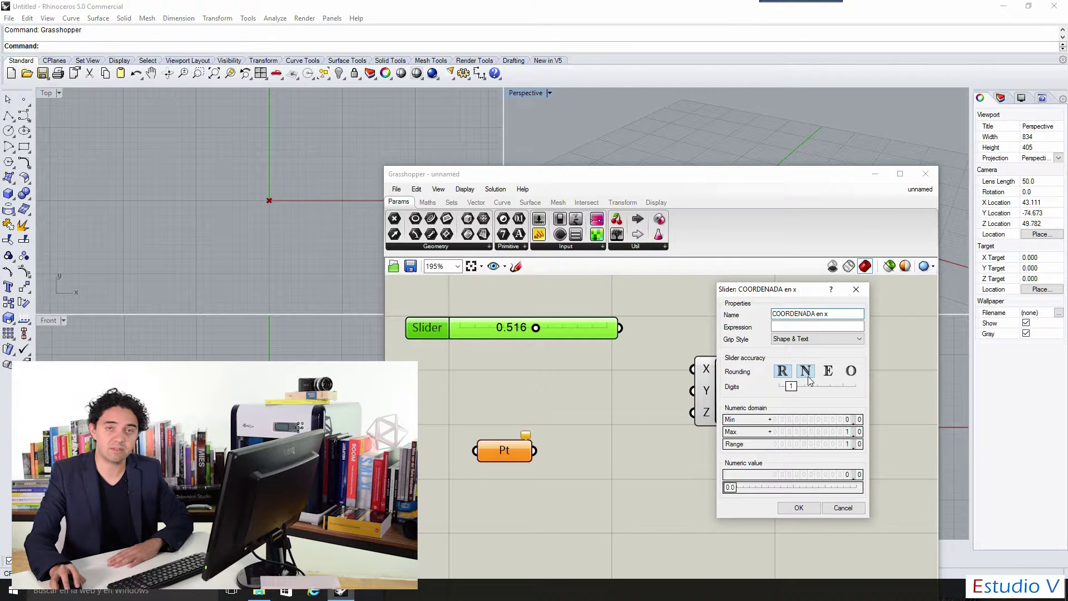
left_click(810, 380)
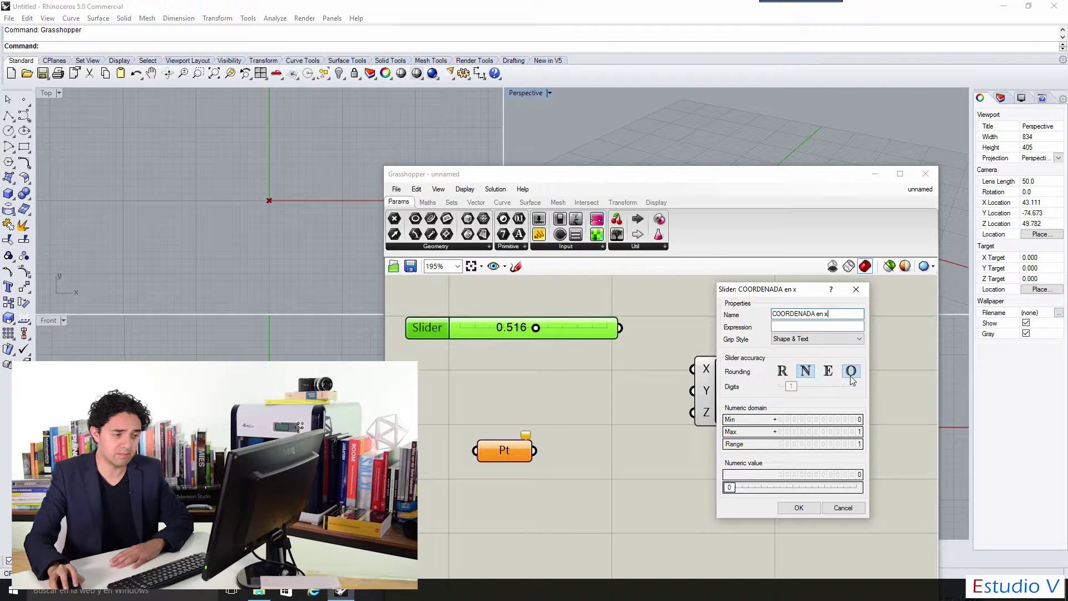
left_click(829, 372)
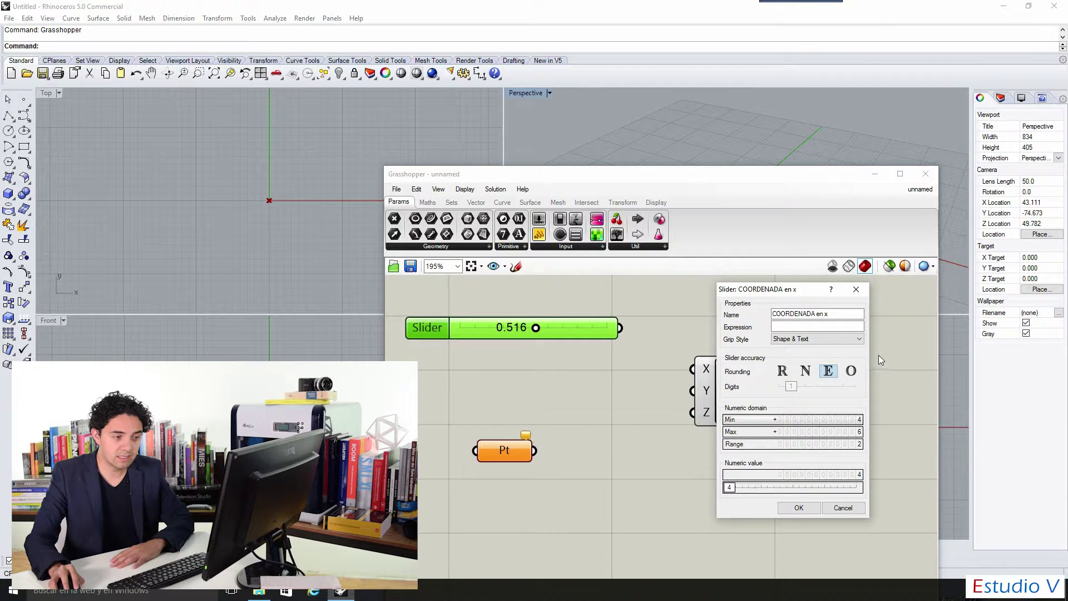
key("Down")
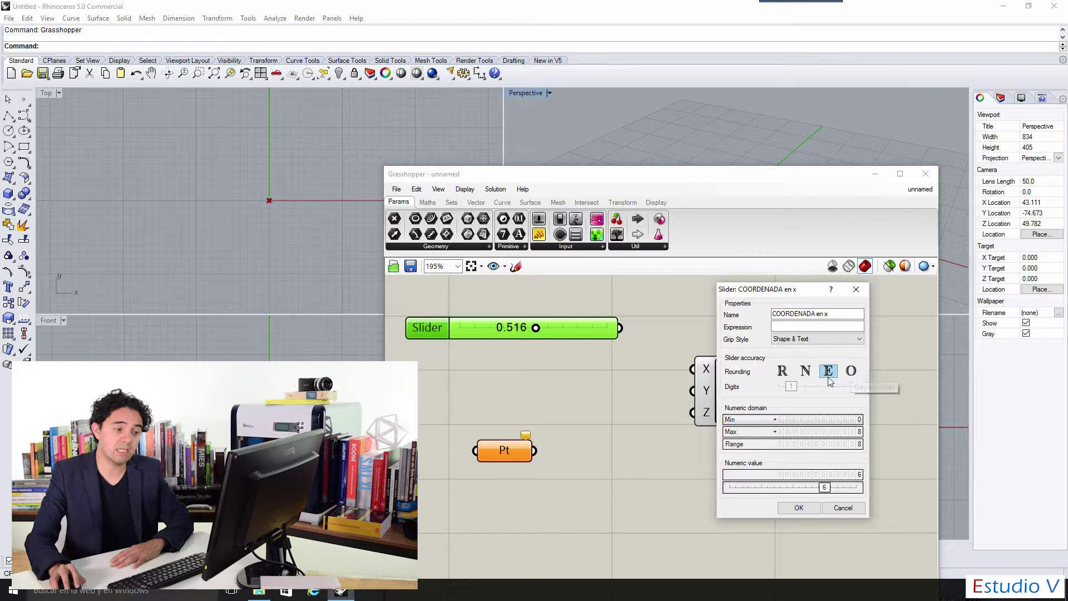
left_click(859, 372)
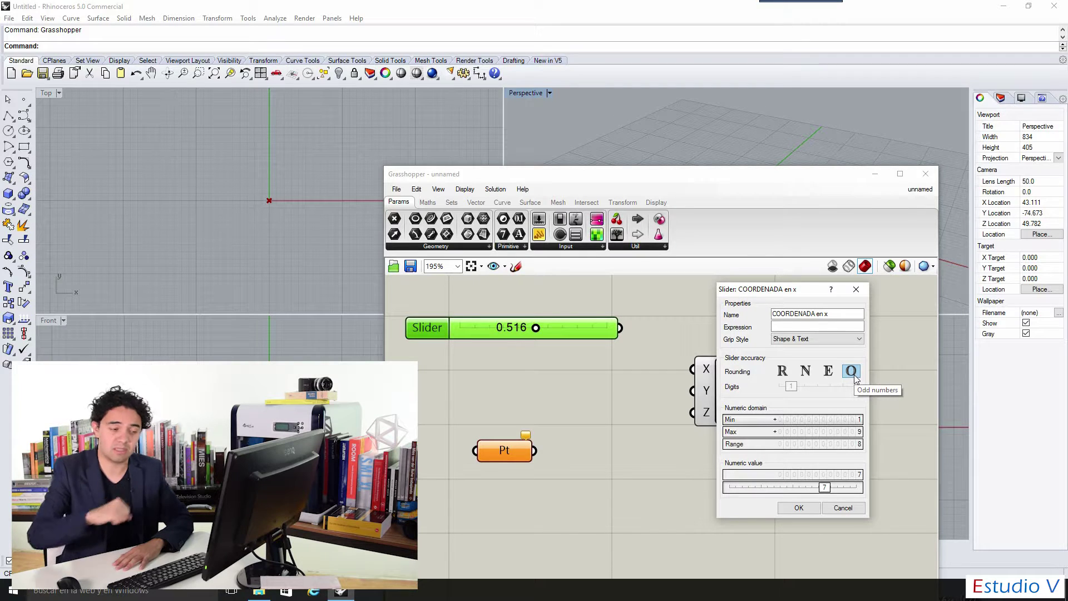
left_click(784, 371)
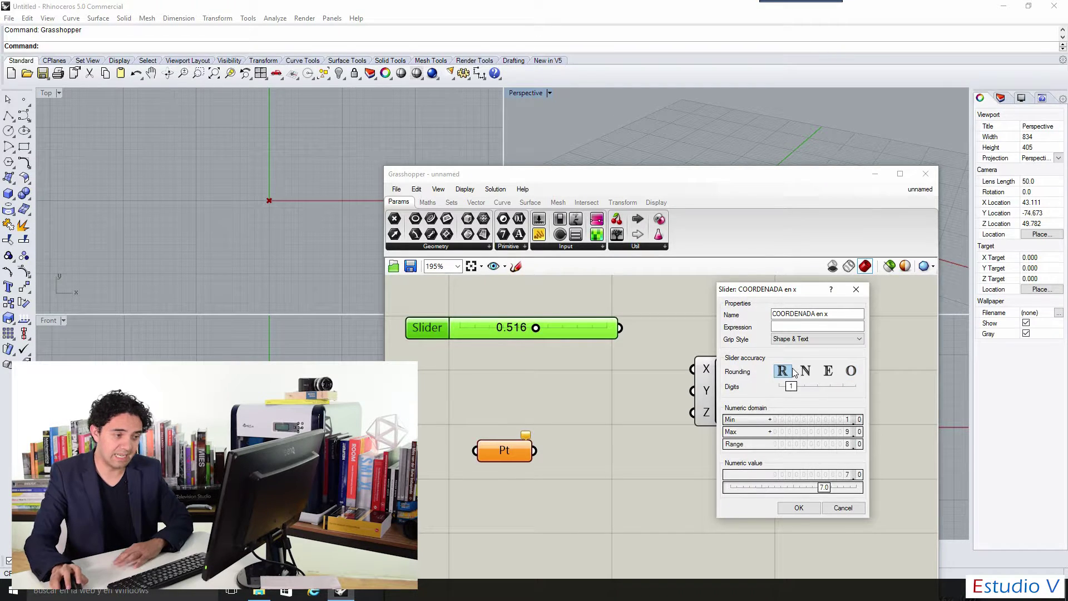
- Raise the slider's Digits setting to 2 decimal places
left_click_drag(788, 384, 803, 388)
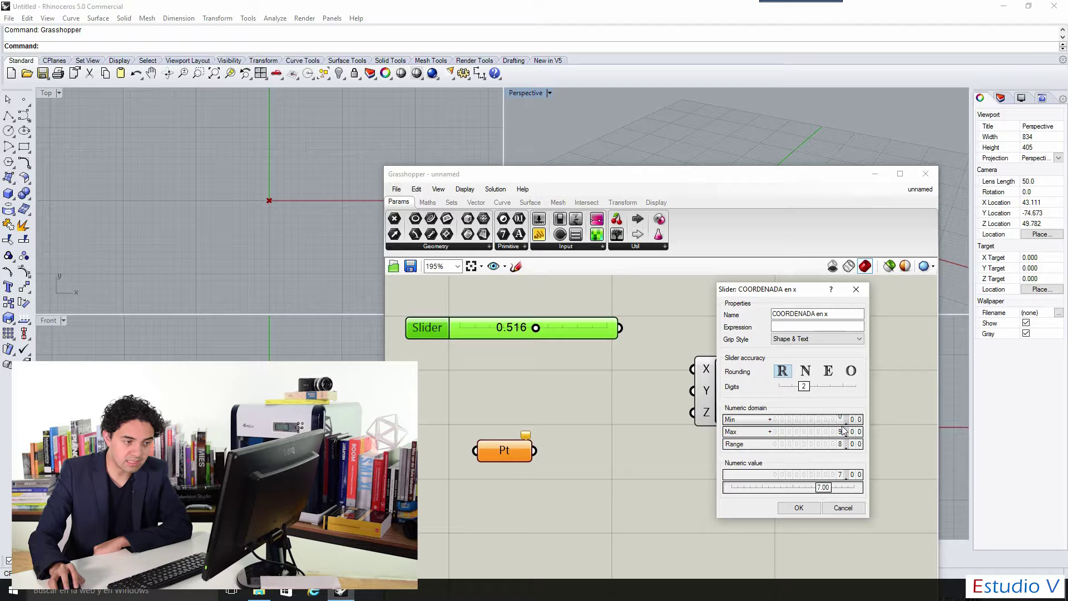
scroll(843, 433, "up", 2)
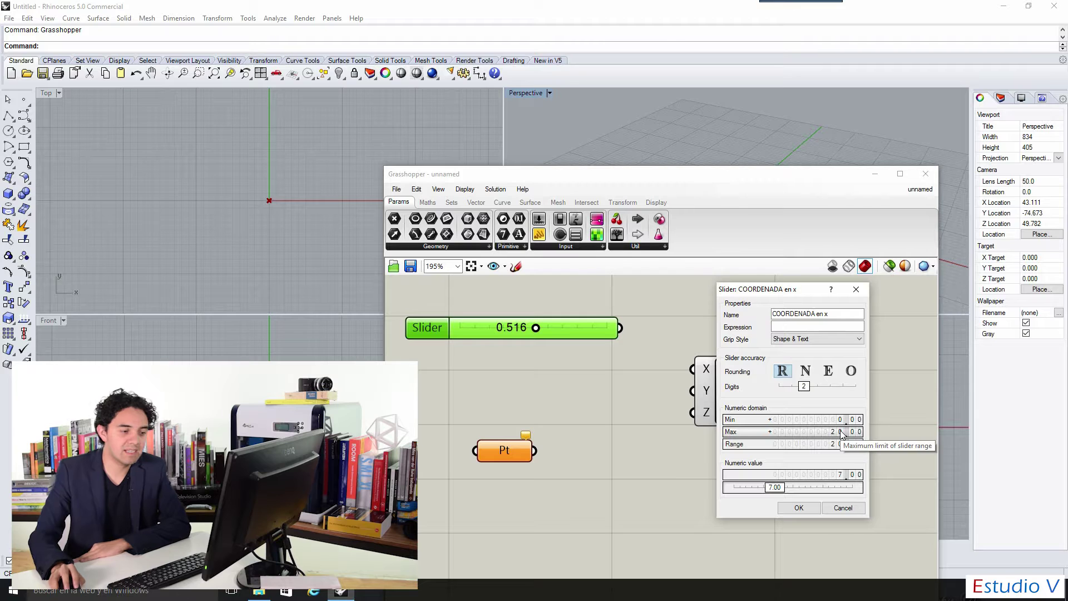
- Apply the slider settings, then drag the slider to about 3 and up to its 20.00 maximum
left_click(799, 508)
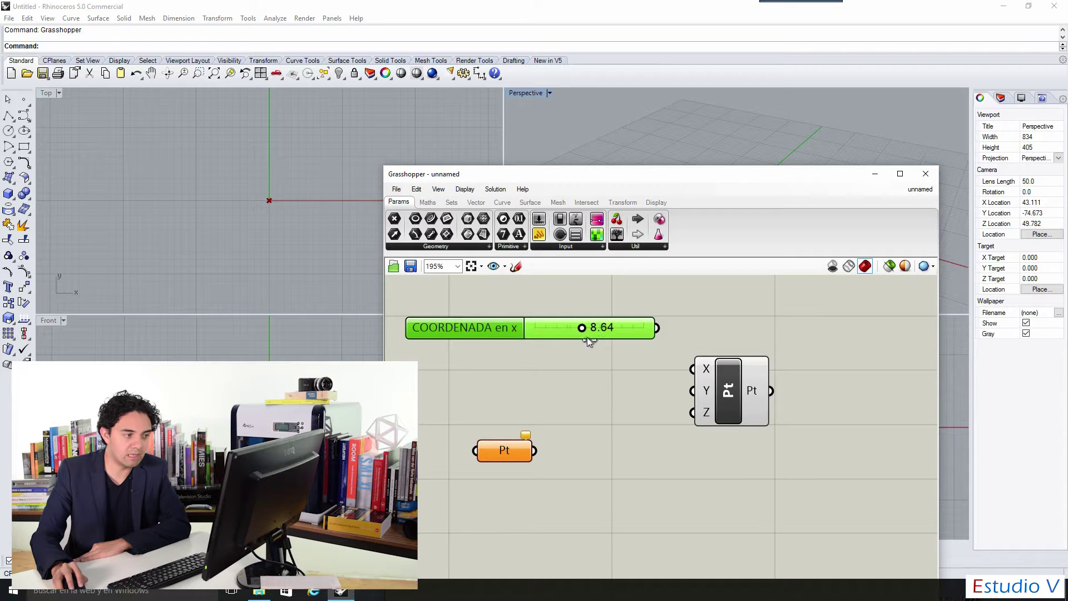
left_click_drag(644, 328, 555, 332)
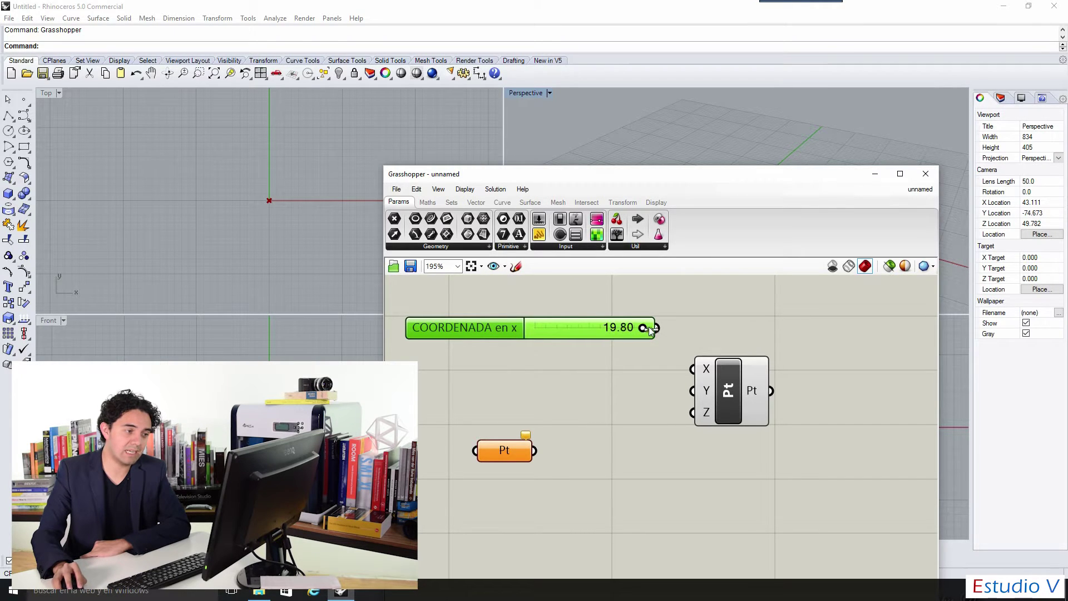
left_click_drag(560, 330, 675, 332)
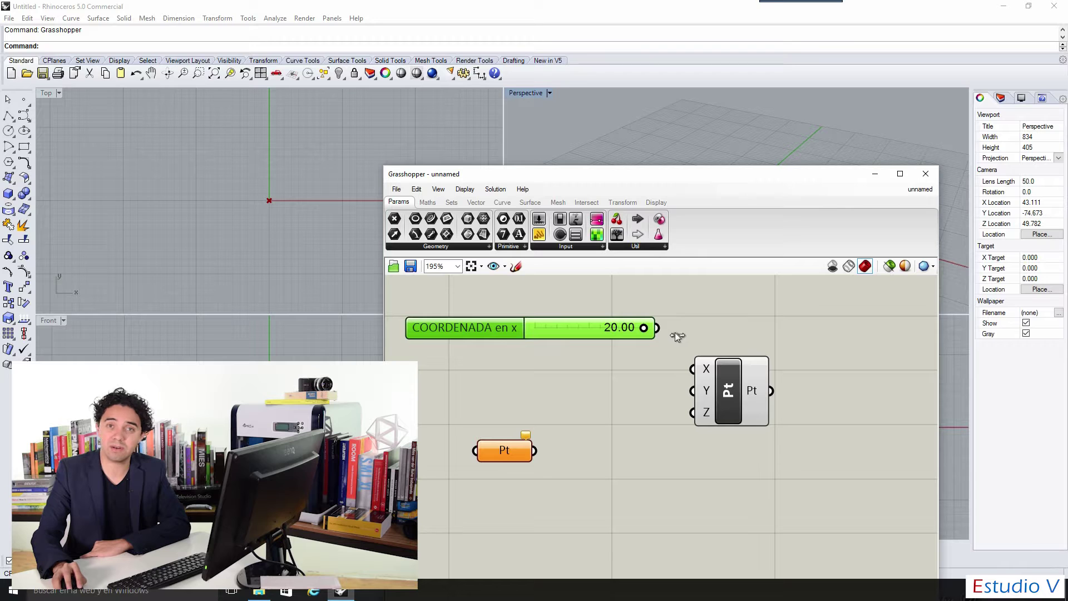
- Reopen the slider settings, set Max to 20.01 and Min to -20, and apply them
double_click(489, 329)
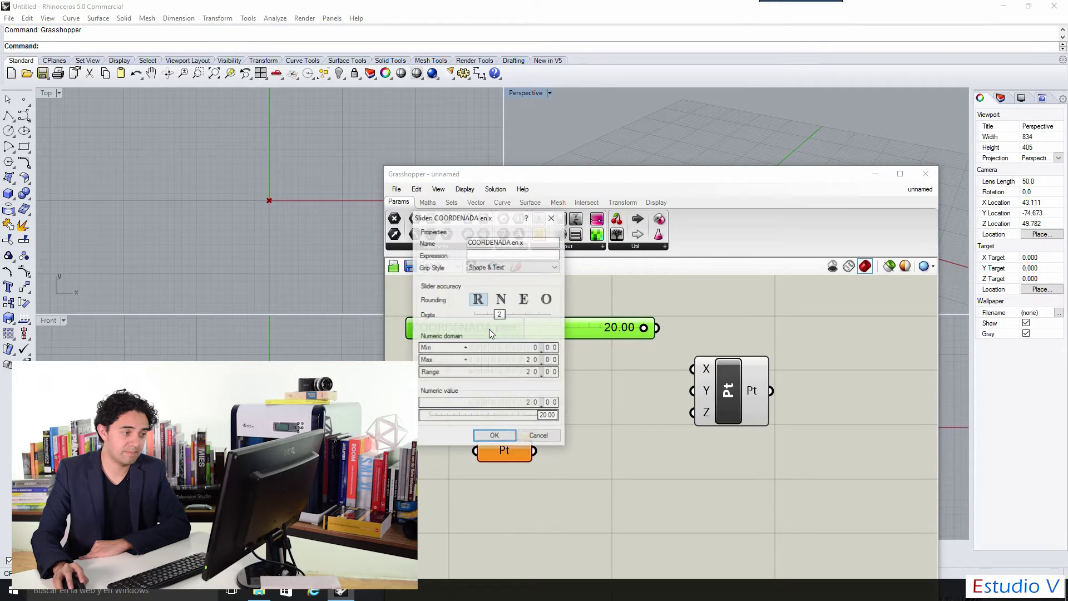
left_click_drag(493, 220, 657, 263)
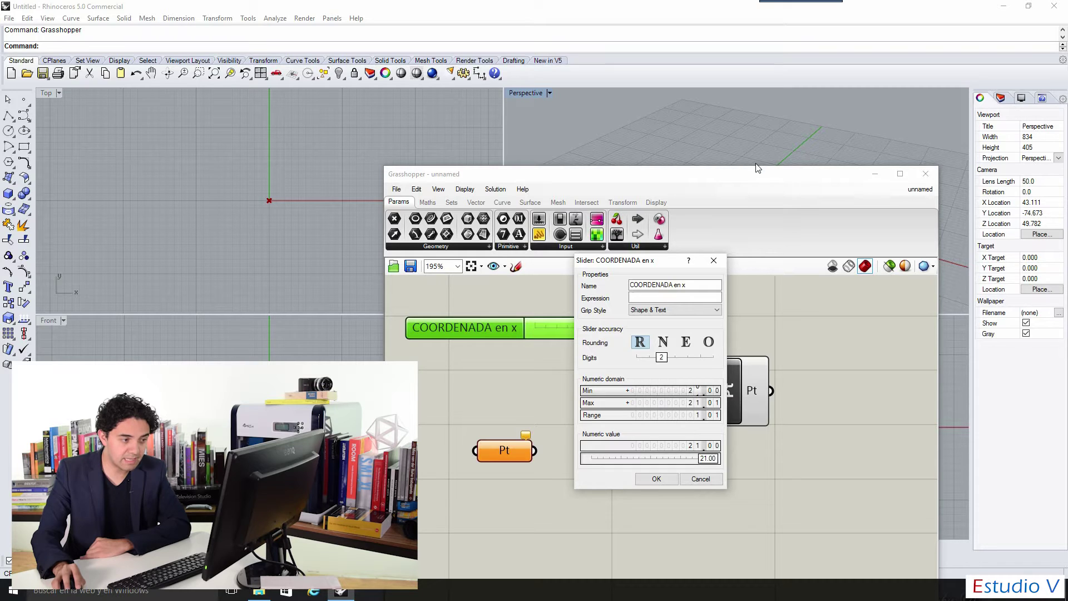
left_click_drag(700, 408, 701, 411)
left_click(628, 391)
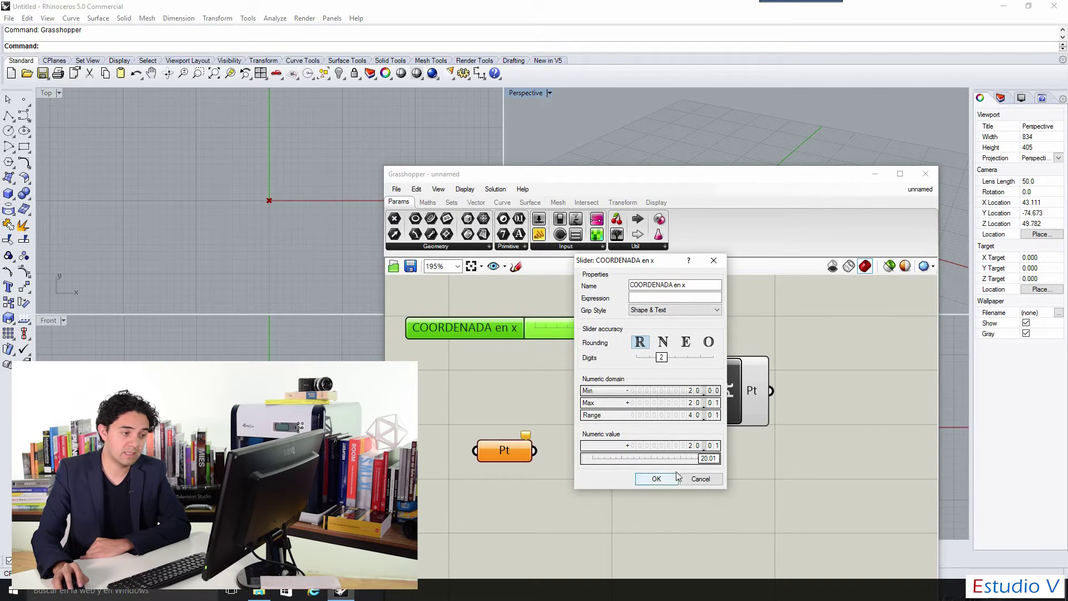
left_click(657, 480)
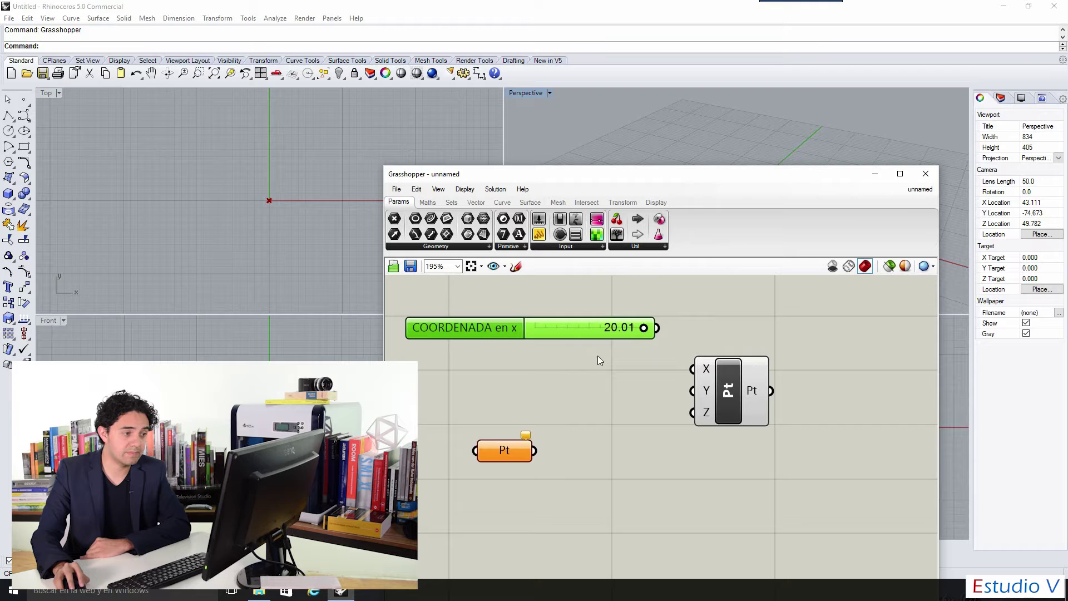
- Drag the COORDENADA en x slider from -20 up to about 19 to test its range
left_click_drag(543, 336, 648, 333)
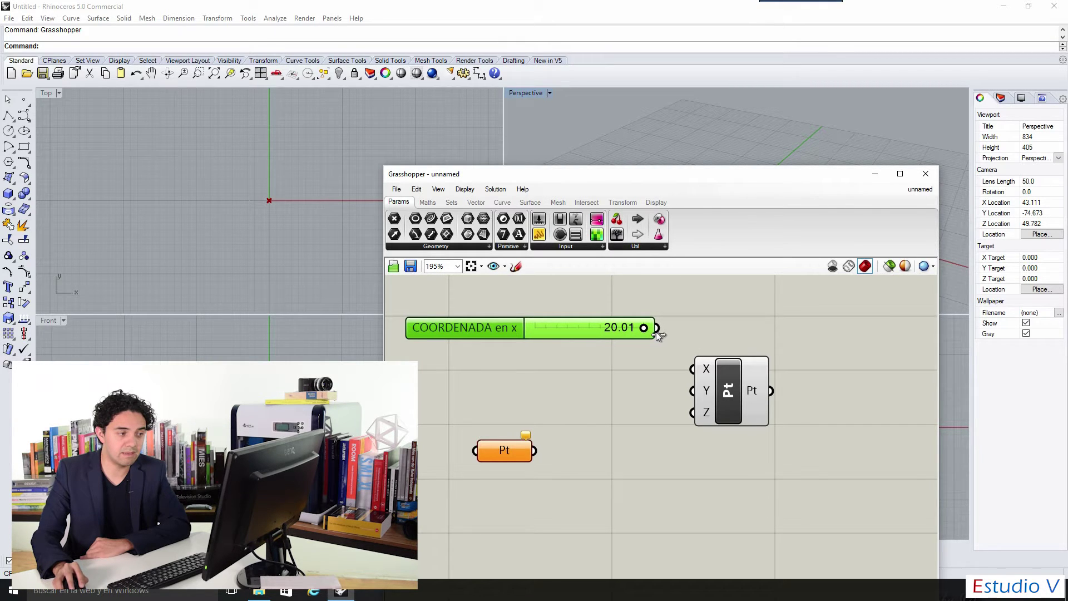